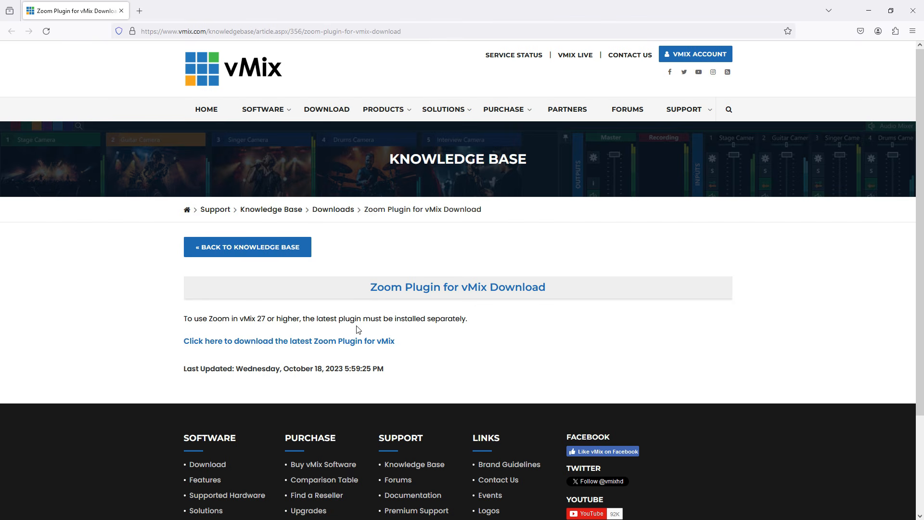
Download the latest Zoom Plugin for vMix and complete its installation from ZoomPluginForvMixLatest.exe
{"action": "left_click", "coordinate": [357, 343]}
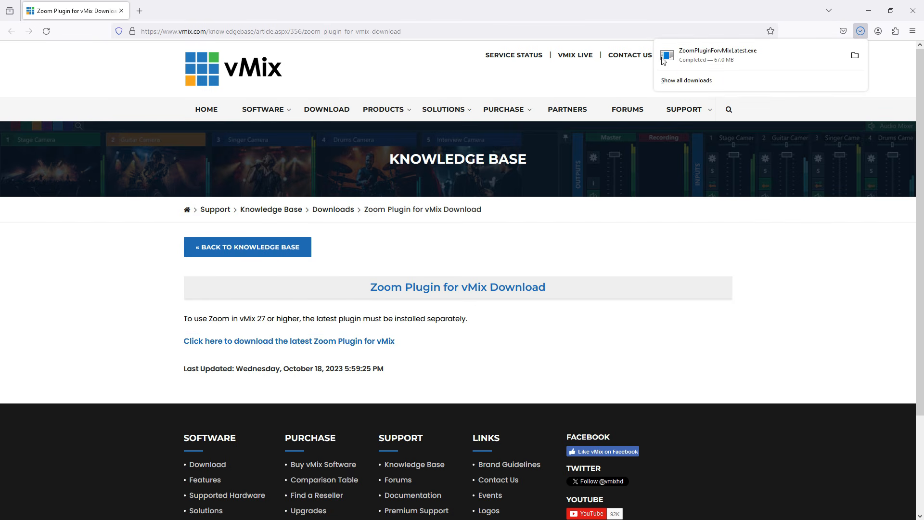
{"action": "left_click", "coordinate": [718, 57]}
{"action": "left_click", "coordinate": [529, 321]}
{"action": "left_click_drag", "start_coordinate": [571, 220], "coordinate": [571, 276]}
{"action": "left_click", "coordinate": [406, 292]}
{"action": "left_click", "coordinate": [539, 324]}
{"action": "left_click", "coordinate": [539, 323]}
{"action": "left_click", "coordinate": [539, 322]}
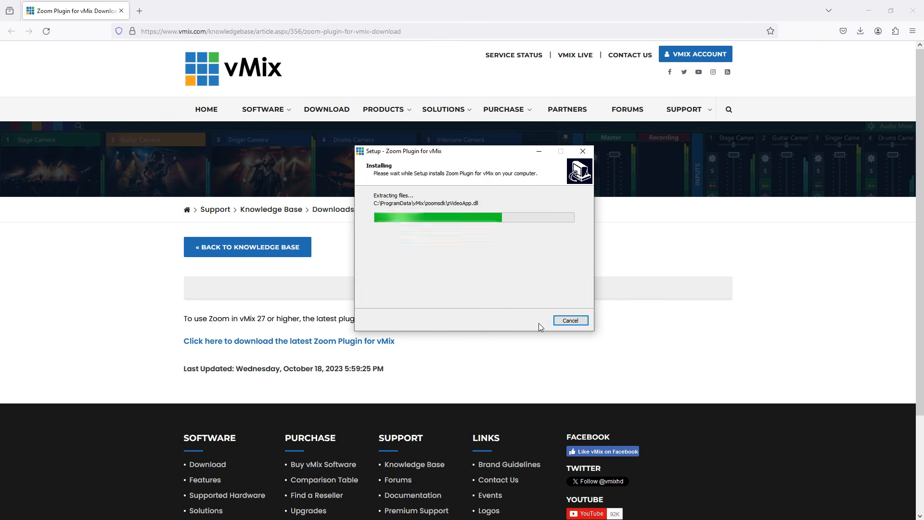
{"action": "left_click", "coordinate": [529, 321]}
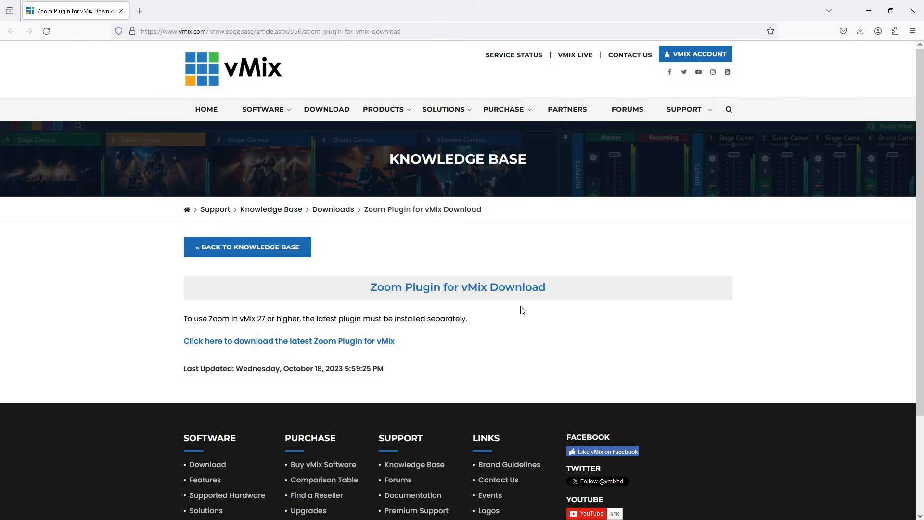
{"action": "left_click", "coordinate": [913, 10]}
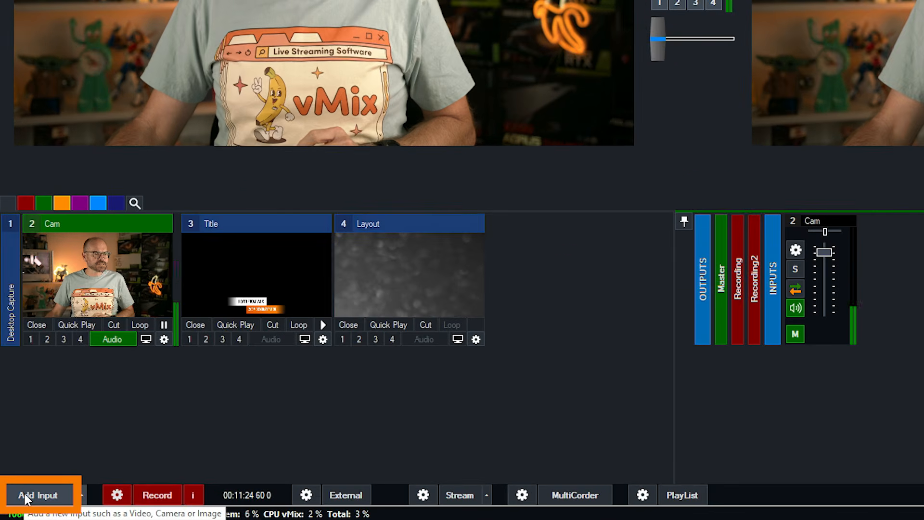
Add a Zoom input as input number 5 to the vMix production
{"action": "left_click", "coordinate": [20, 501]}
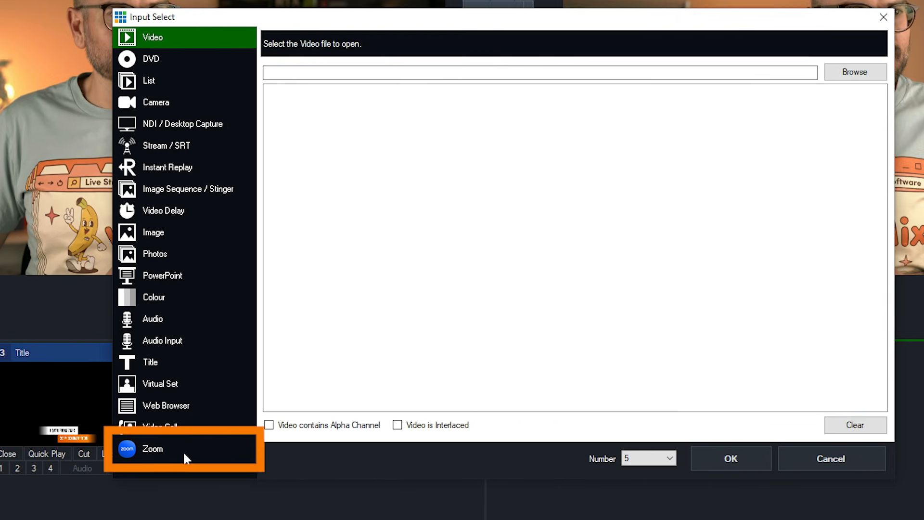
{"action": "left_click", "coordinate": [339, 319]}
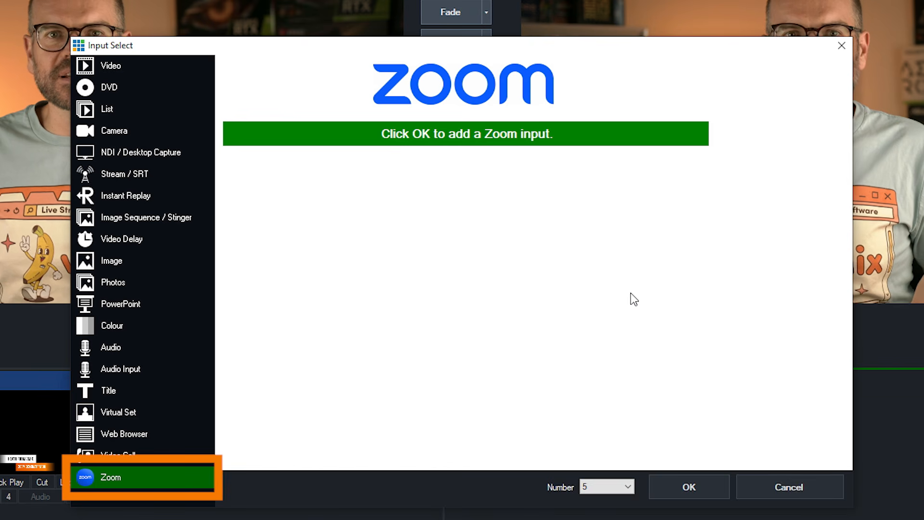
{"action": "left_click", "coordinate": [686, 488]}
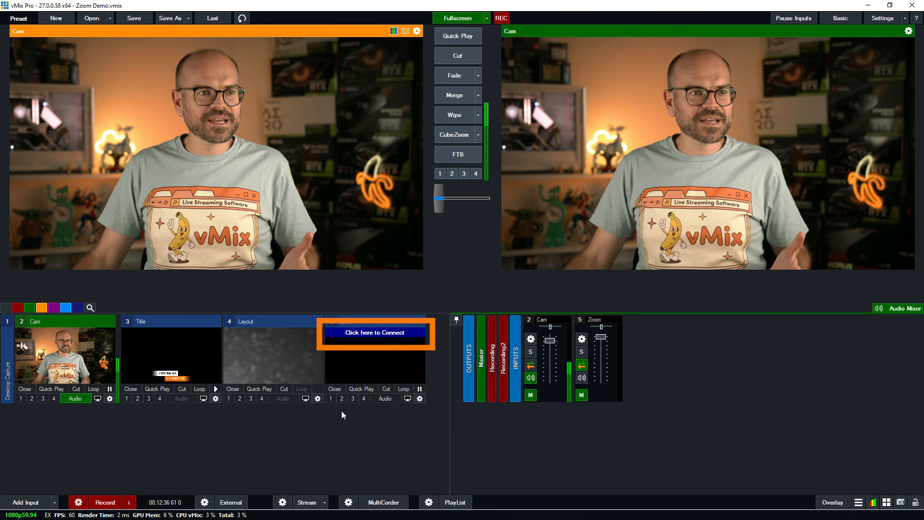
Log in to Zoom from the new input's connection setup with the account email and password, and authorize vMix to access the account
{"action": "left_click", "coordinate": [380, 333]}
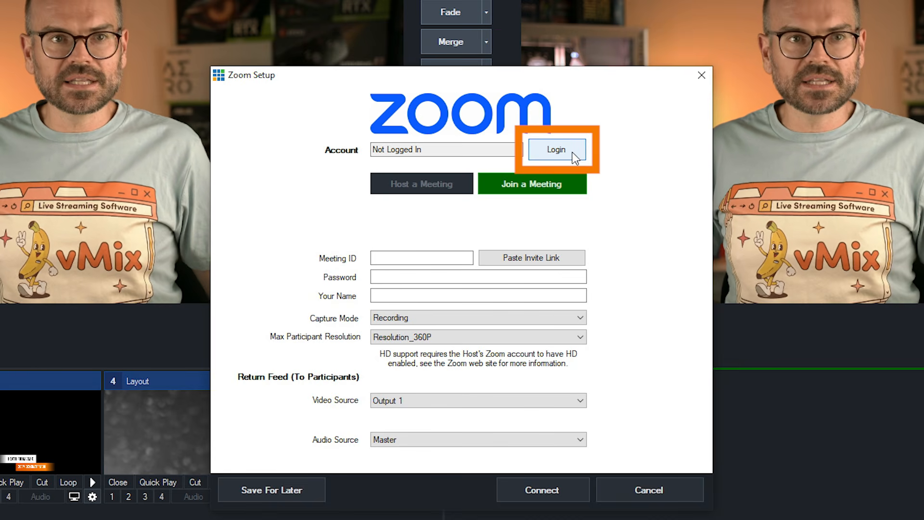
{"action": "left_click", "coordinate": [569, 151]}
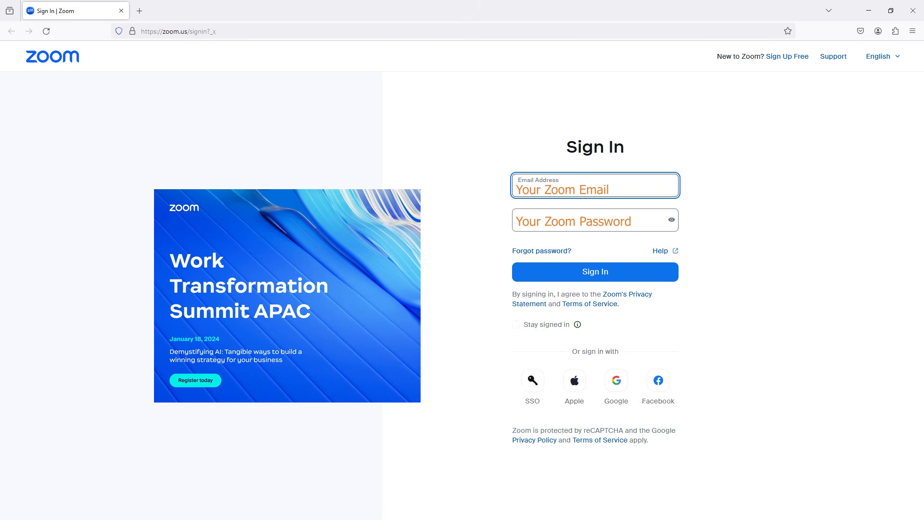
{"action": "key", "text": "Tab"}
{"action": "left_click", "coordinate": [590, 273]}
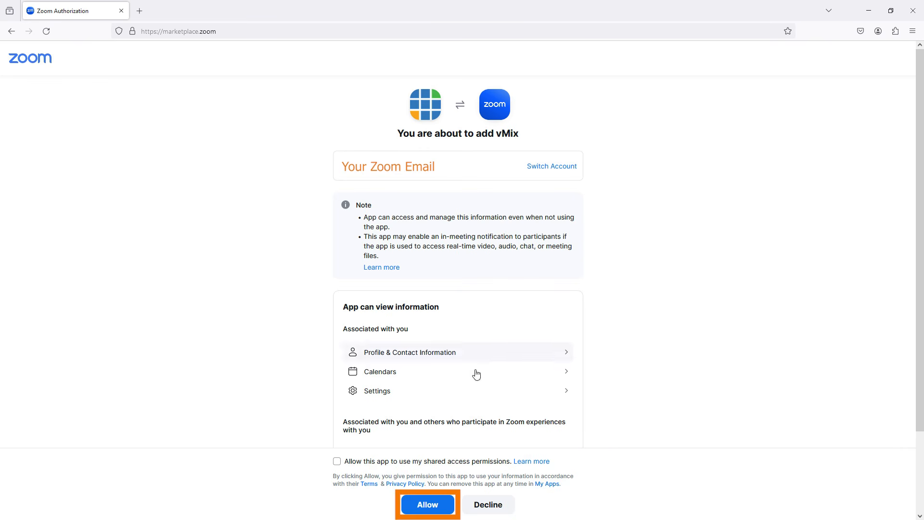
{"action": "left_click", "coordinate": [435, 505]}
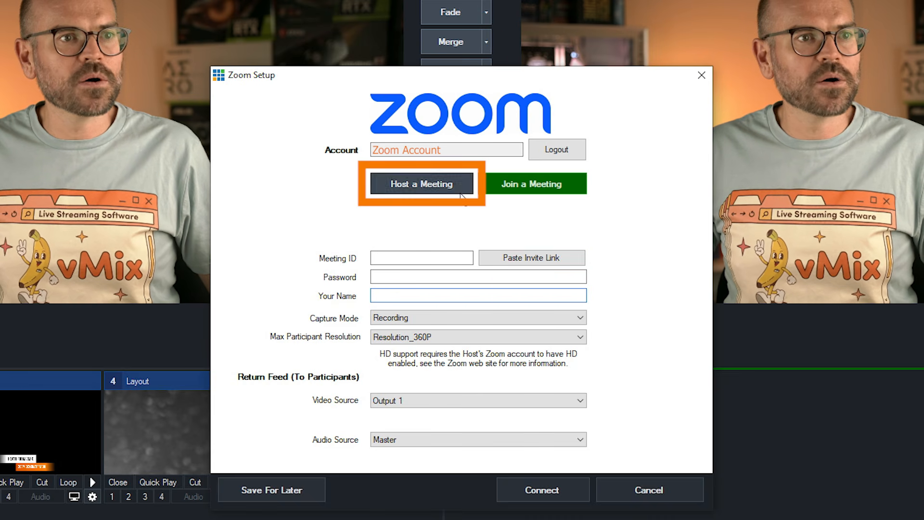
Set the Zoom connection to host a meeting and check the list of scheduled meetings
{"action": "left_click", "coordinate": [435, 188]}
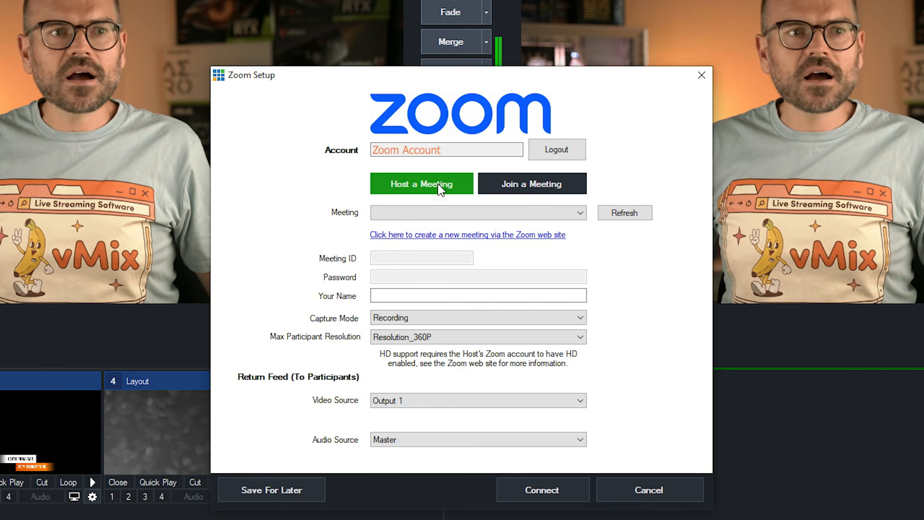
{"action": "left_click", "coordinate": [570, 215]}
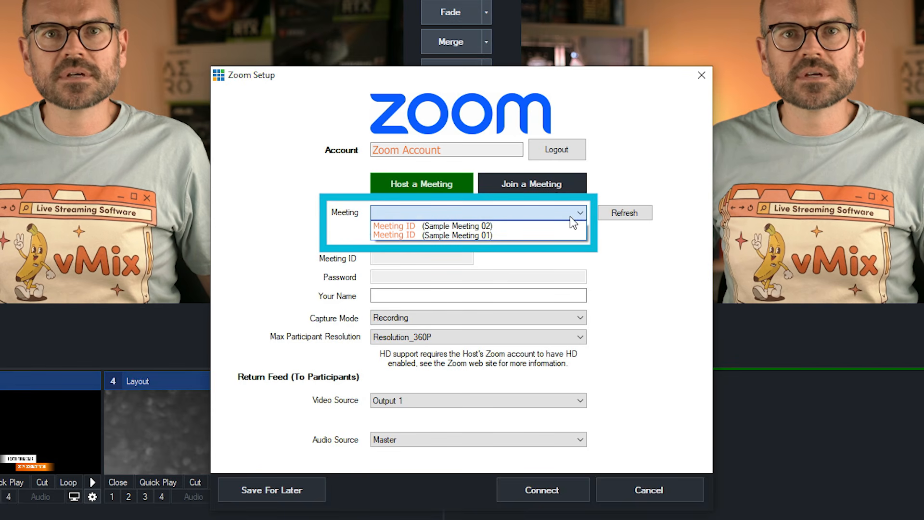
{"action": "left_click", "coordinate": [570, 216]}
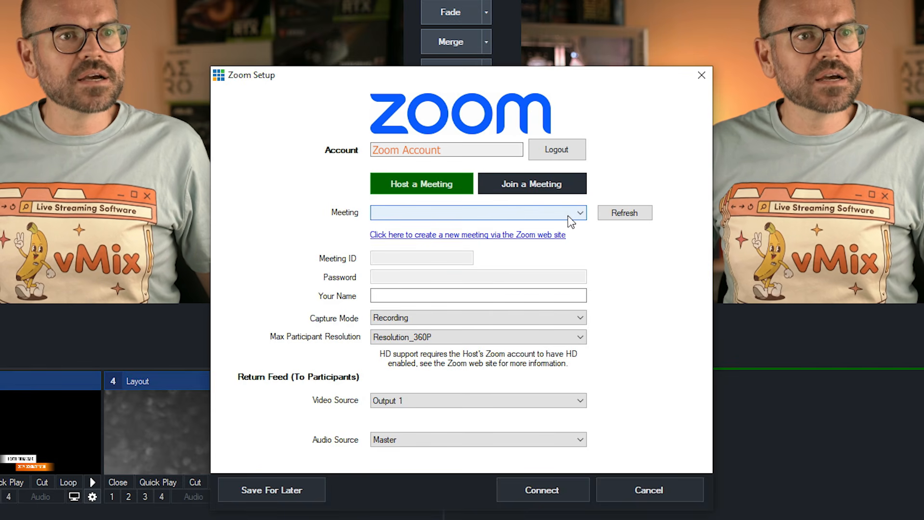
Go to the Zoom web site for creating a new meeting and sign in with the account email and password
{"action": "left_click", "coordinate": [536, 236]}
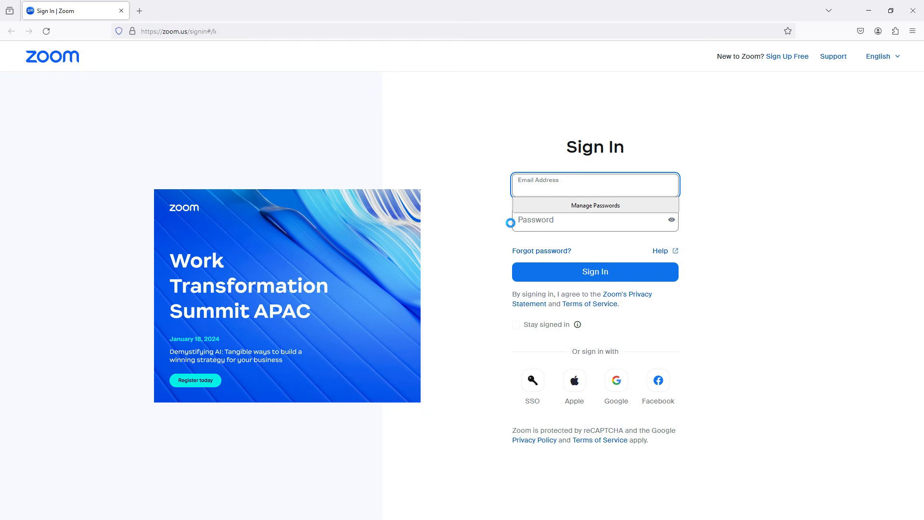
{"action": "left_click", "coordinate": [539, 189]}
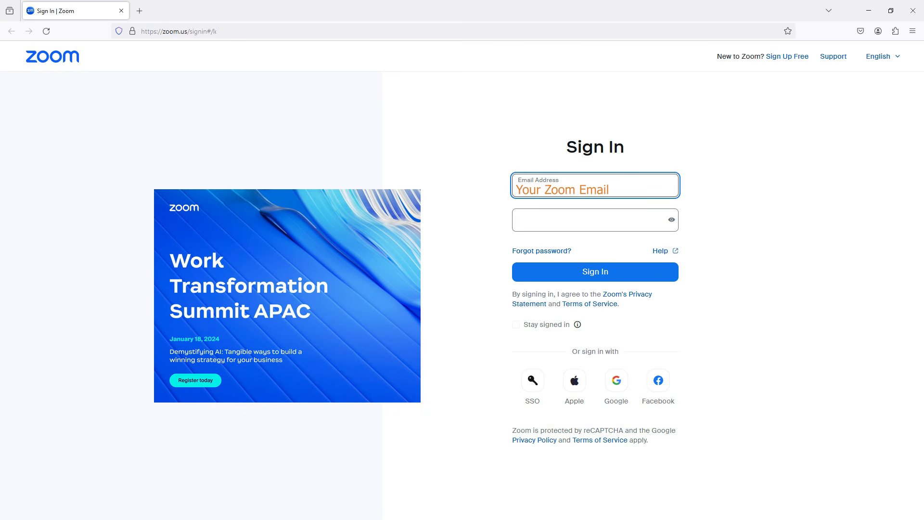
{"action": "key", "text": "Tab"}
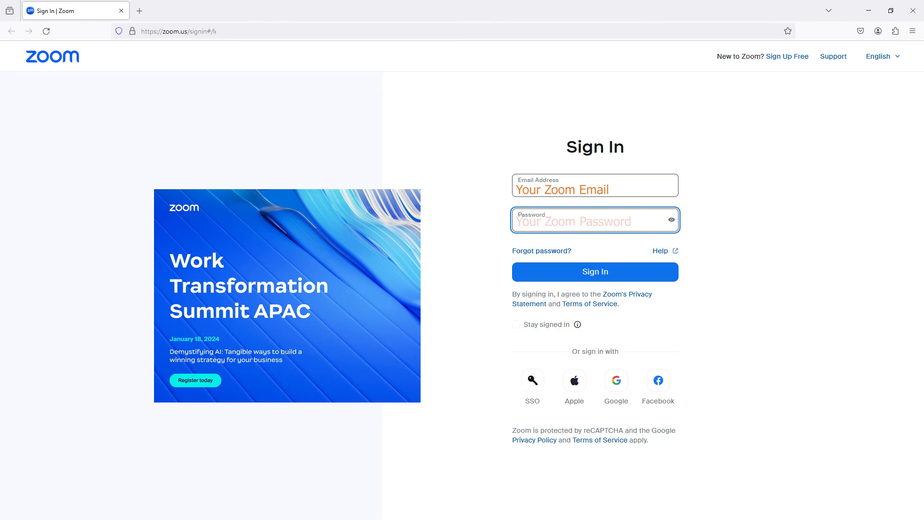
{"action": "key", "text": "Return"}
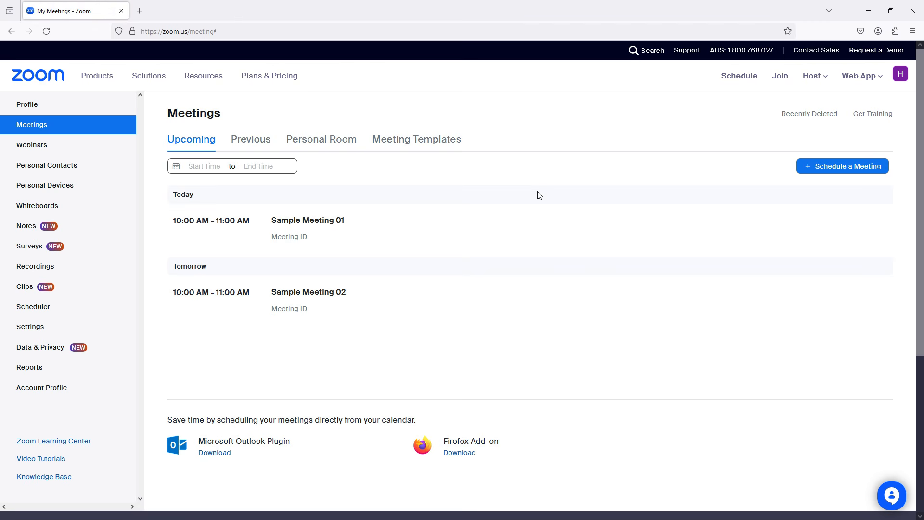
Schedule a new meeting with the topic "Zoom Demo Meeting" and save it
{"action": "left_click", "coordinate": [853, 167]}
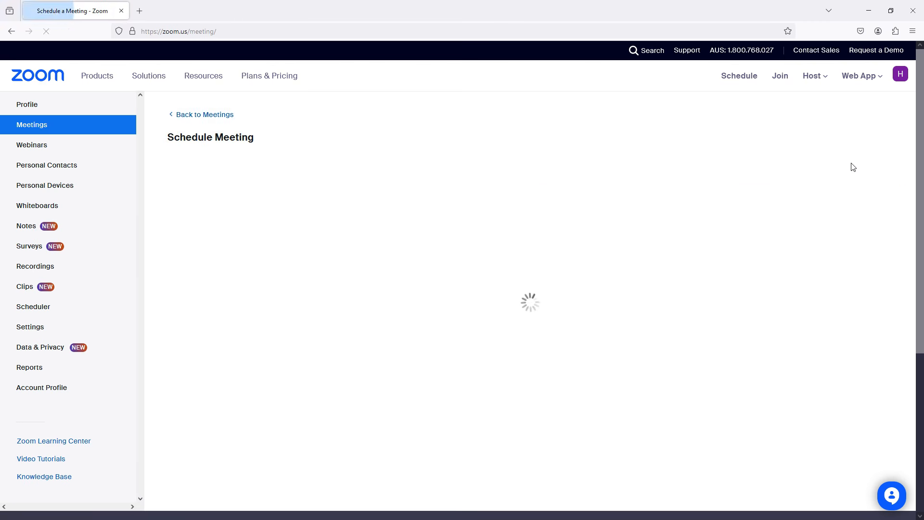
{"action": "type", "text": "Zoom Demo Meeting"}
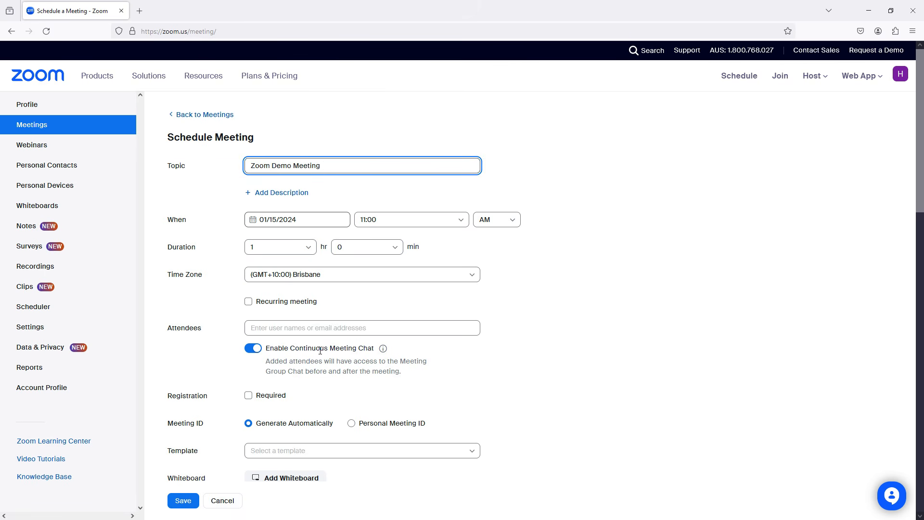
{"action": "left_click", "coordinate": [191, 500]}
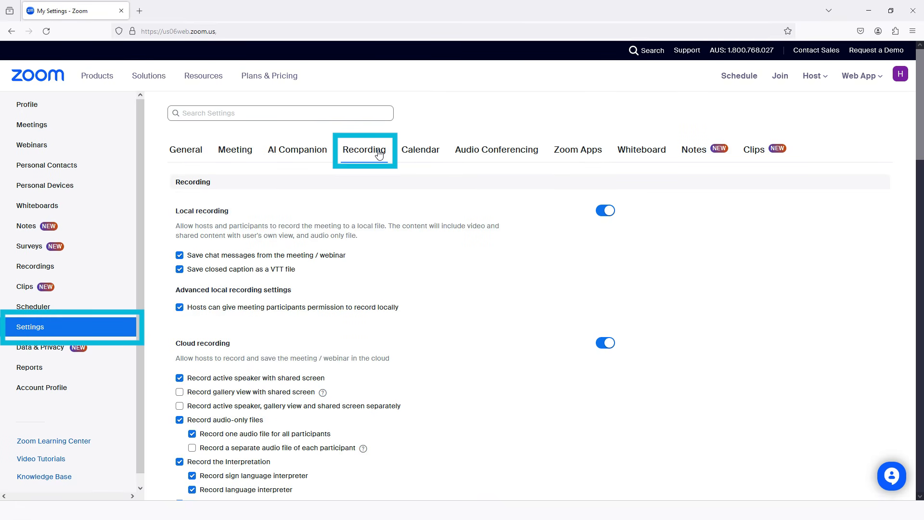
Turn off automatic recording in the Zoom account's recording settings
{"action": "scroll", "coordinate": [379, 153], "scroll_direction": "down", "scroll_amount": 9}
{"action": "scroll", "coordinate": [379, 153], "scroll_direction": "down", "scroll_amount": 3}
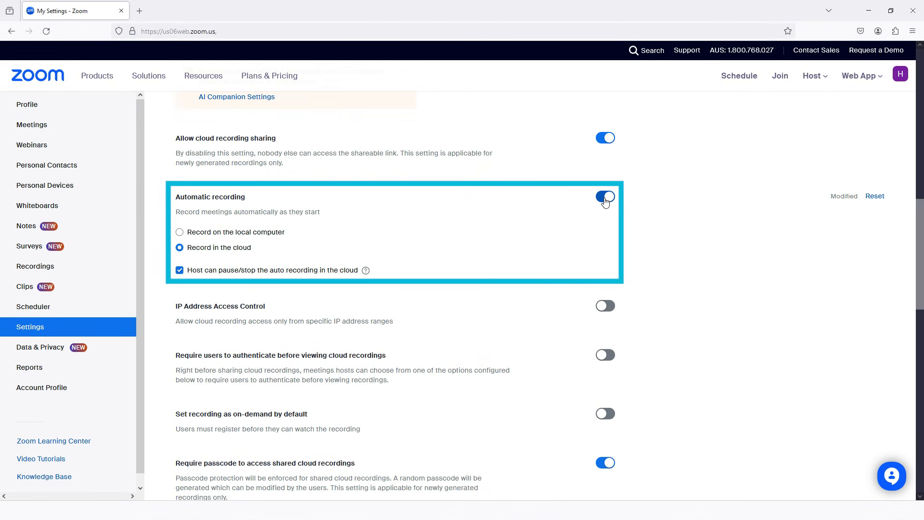
{"action": "left_click", "coordinate": [606, 198]}
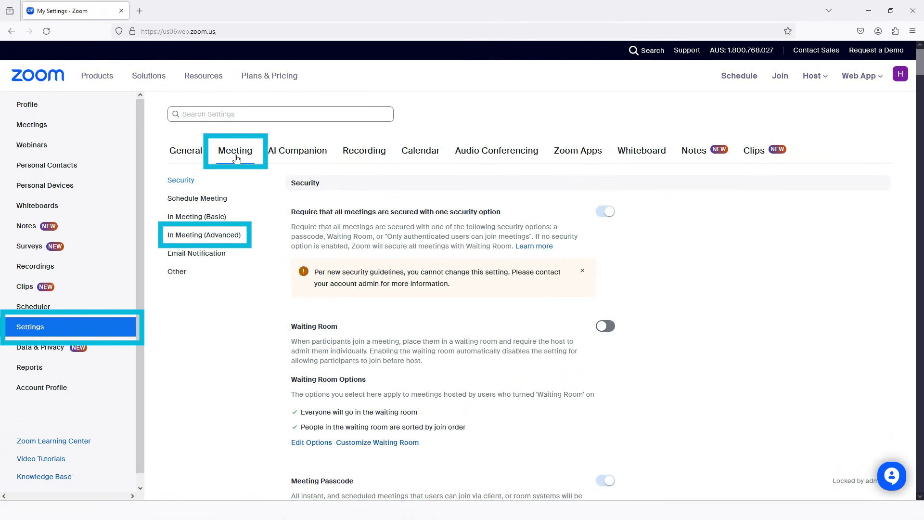
Turn off muting all participants when they join a meeting in the Zoom account's meeting settings
{"action": "left_click", "coordinate": [221, 238]}
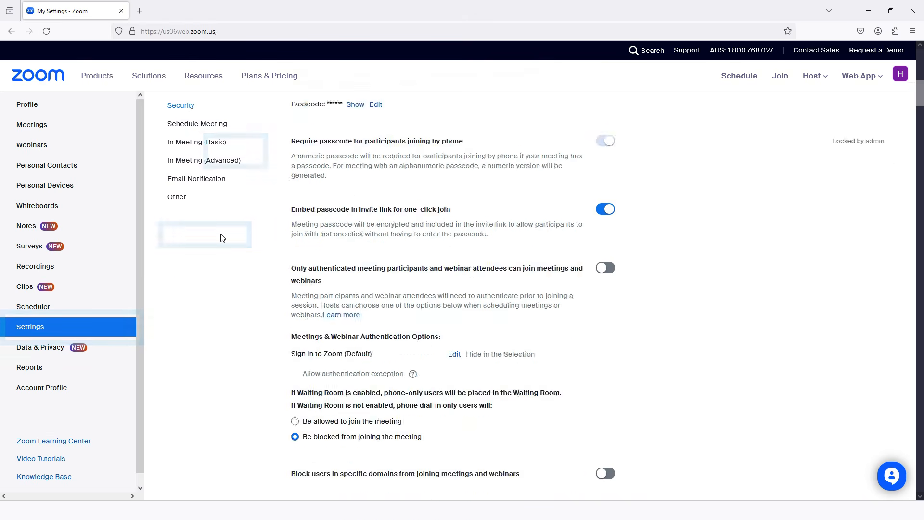
{"action": "scroll", "coordinate": [224, 236], "scroll_direction": "down", "scroll_amount": 10}
{"action": "scroll", "coordinate": [227, 237], "scroll_direction": "down", "scroll_amount": 2}
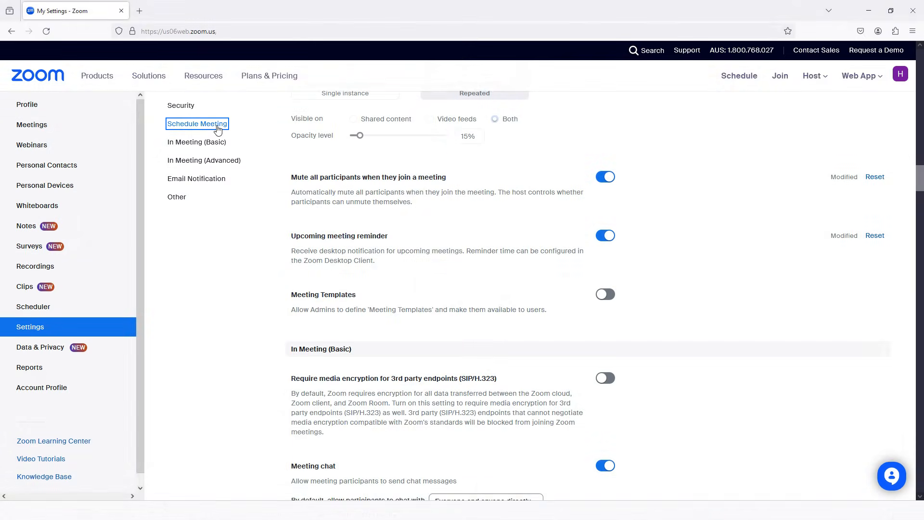
{"action": "left_click", "coordinate": [608, 186]}
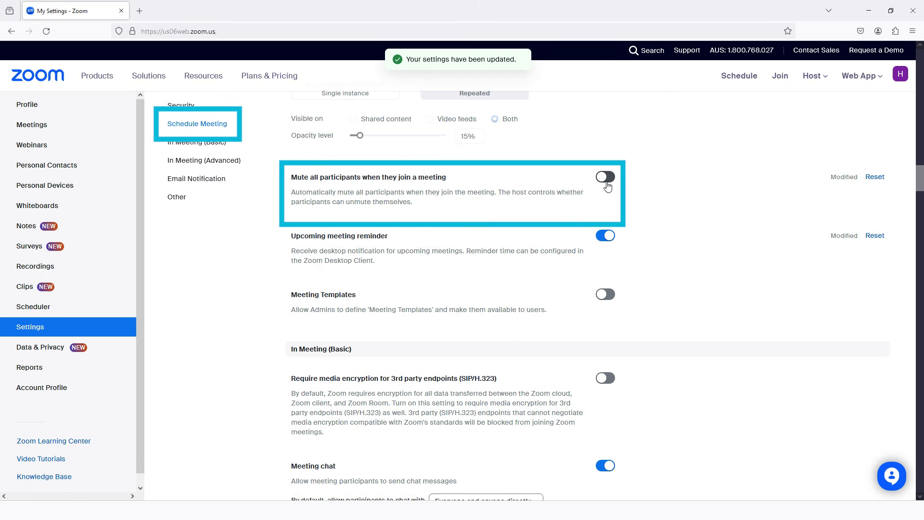
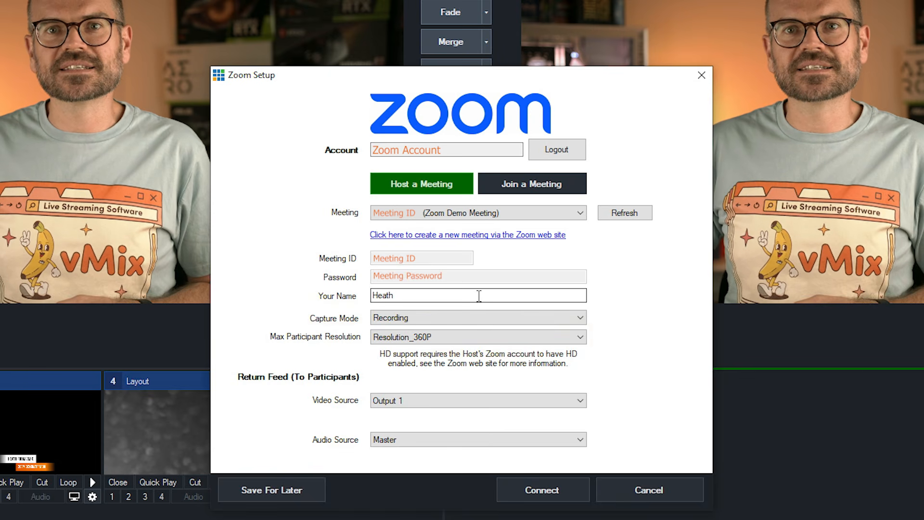
Set the max participant resolution to Resolution_1080P and connect to the Zoom Demo Meeting
{"action": "left_click", "coordinate": [477, 340]}
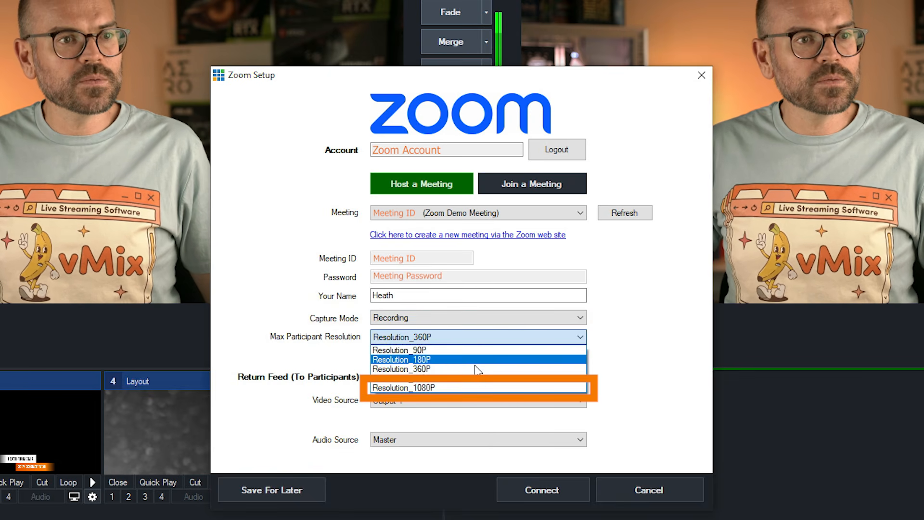
{"action": "left_click", "coordinate": [476, 383]}
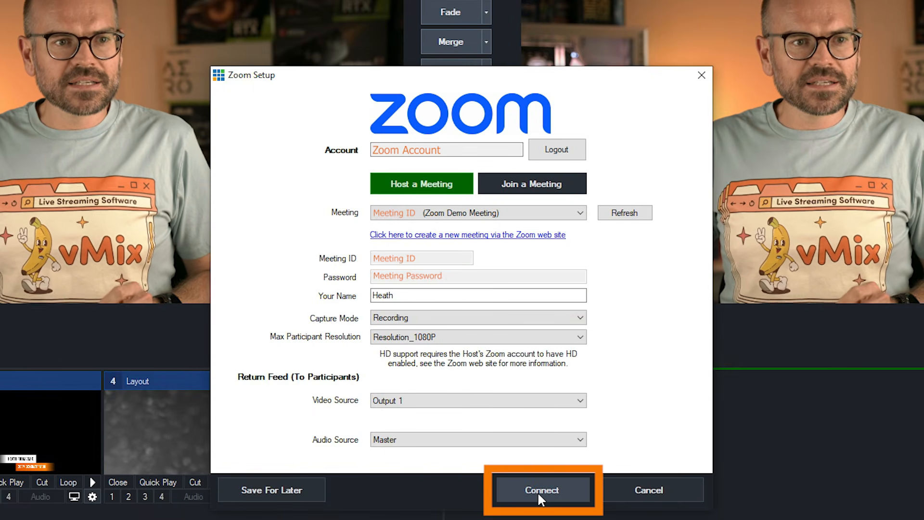
{"action": "left_click", "coordinate": [539, 497]}
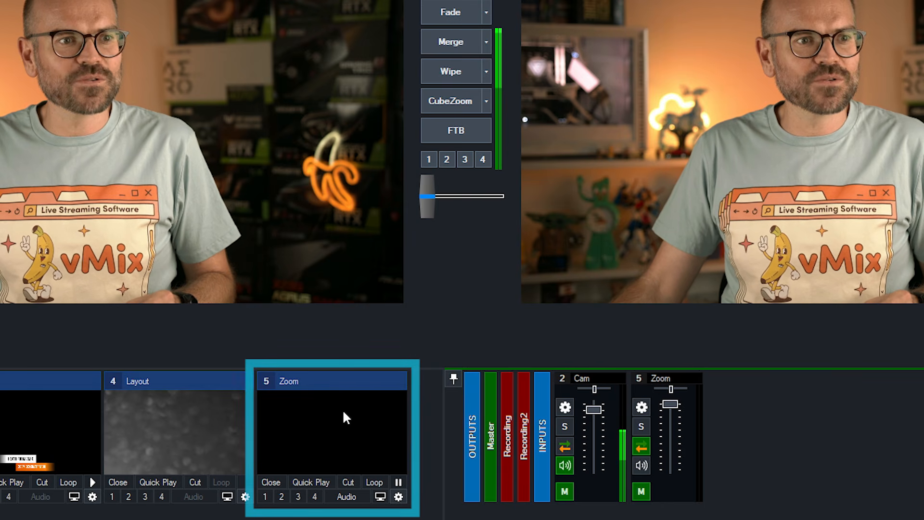
Open the Zoom Manager for the connected Zoom input
{"action": "right_click", "coordinate": [342, 409]}
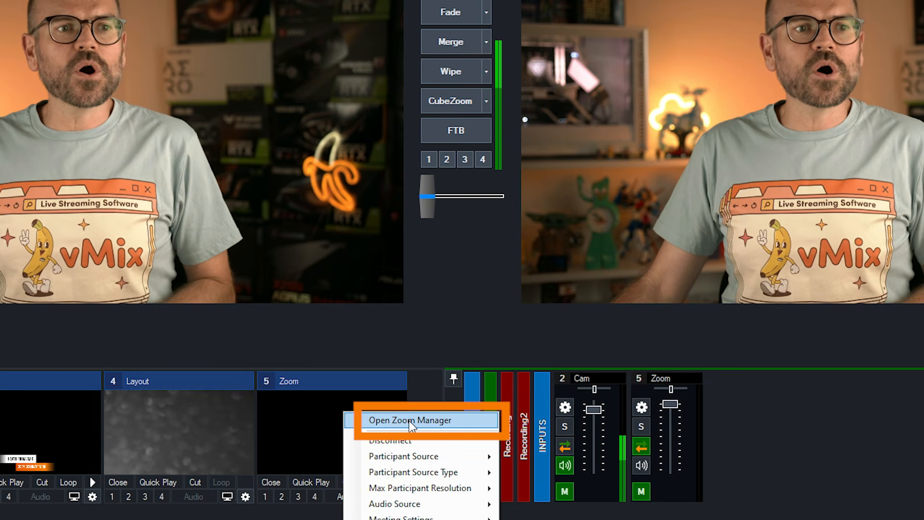
{"action": "left_click", "coordinate": [409, 421]}
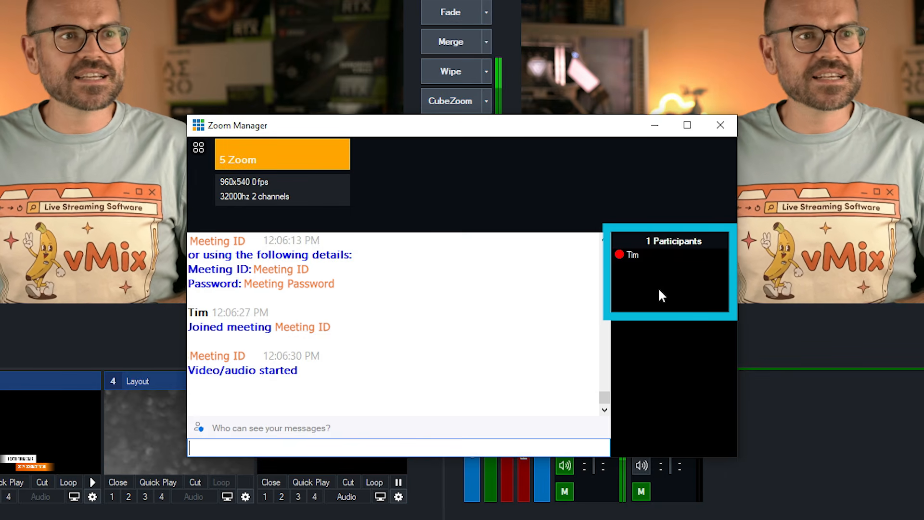
Examine the options for adding the first listed participant as a new input or assigning them to an existing input
{"action": "left_click", "coordinate": [662, 256]}
{"action": "right_click", "coordinate": [663, 256]}
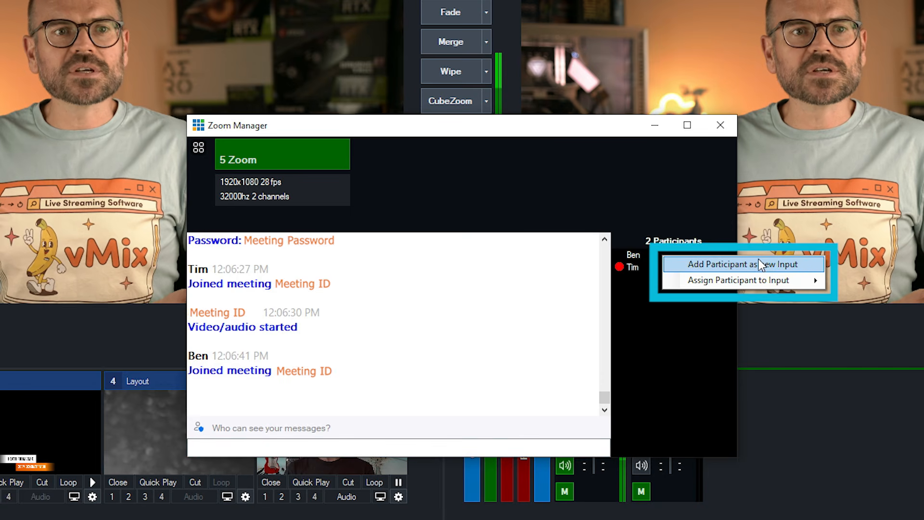
{"action": "mouse_move", "coordinate": [754, 285]}
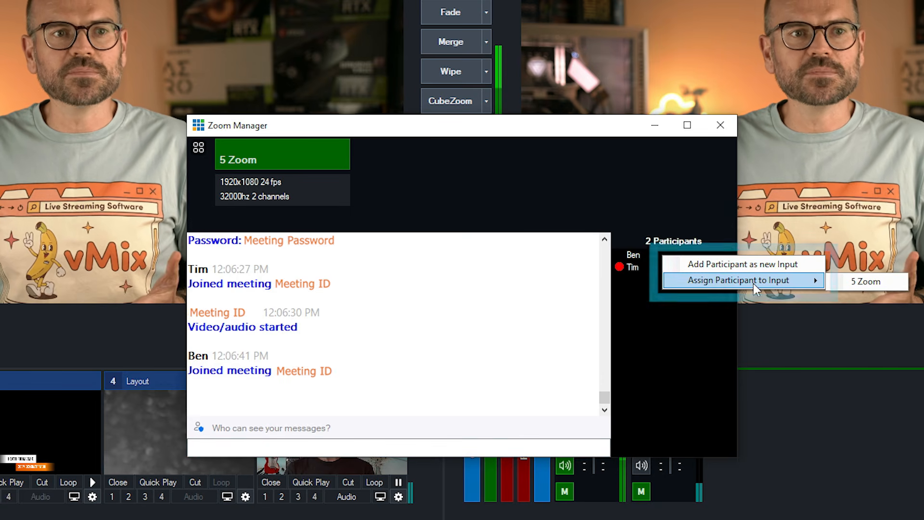
{"action": "left_click", "coordinate": [627, 288]}
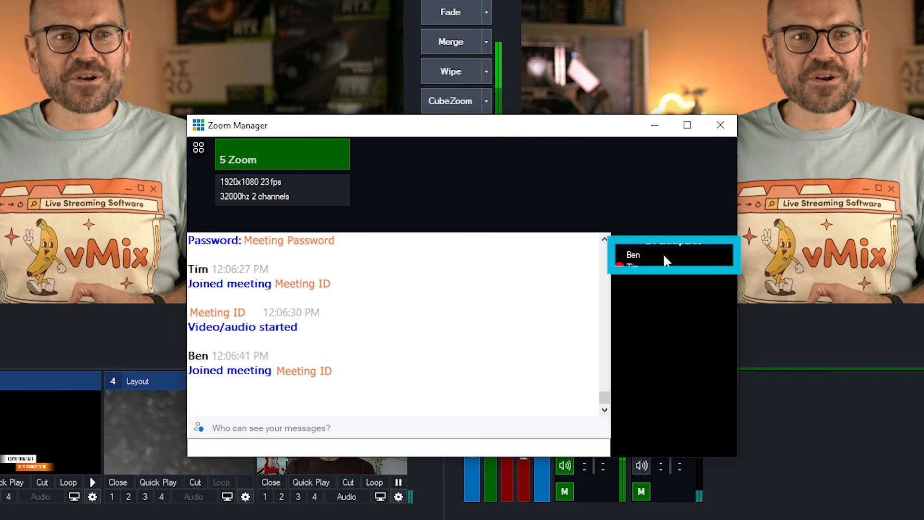
Add the first listed participant as a new input and send the meeting chat message "Hi gents, thanks for coming."
{"action": "right_click", "coordinate": [665, 261]}
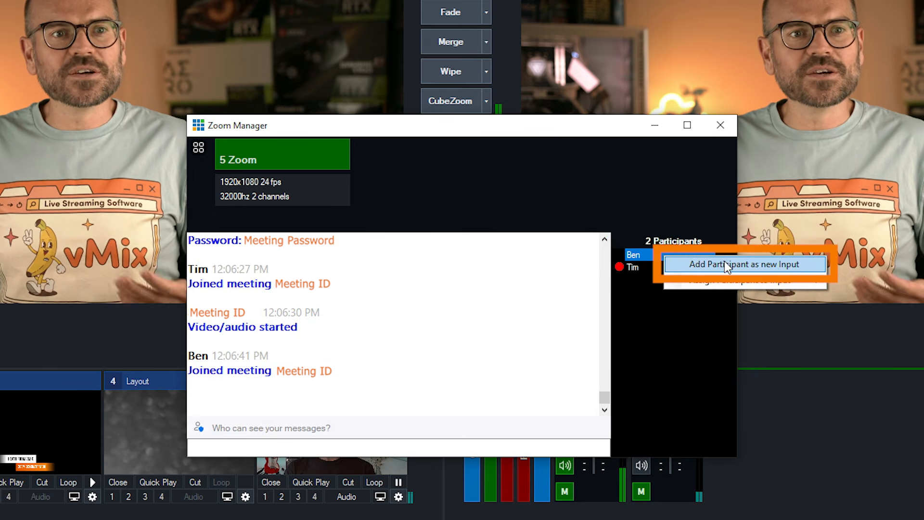
{"action": "left_click", "coordinate": [738, 264]}
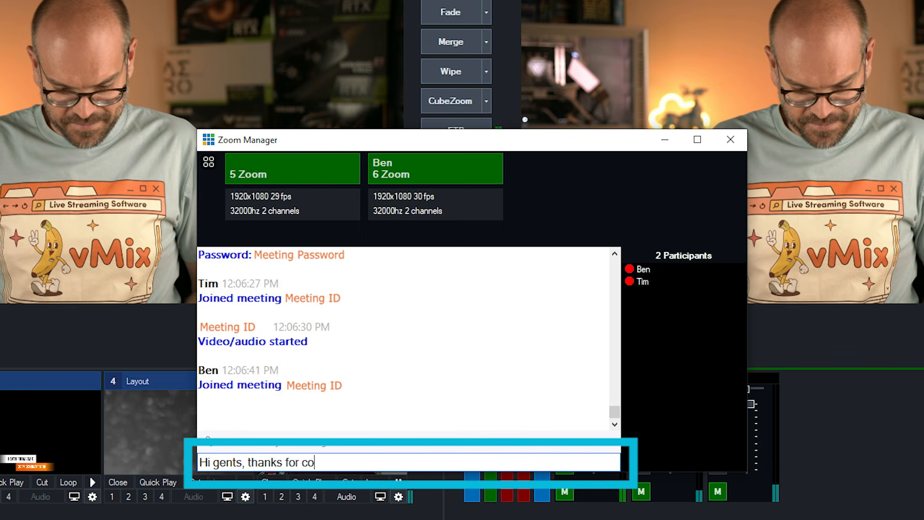
{"action": "type", "text": "."}
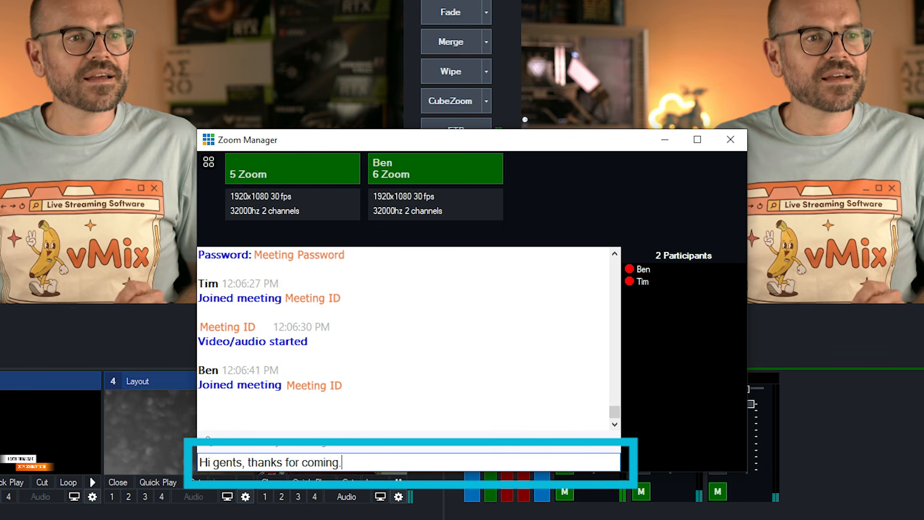
{"action": "key", "text": "Return"}
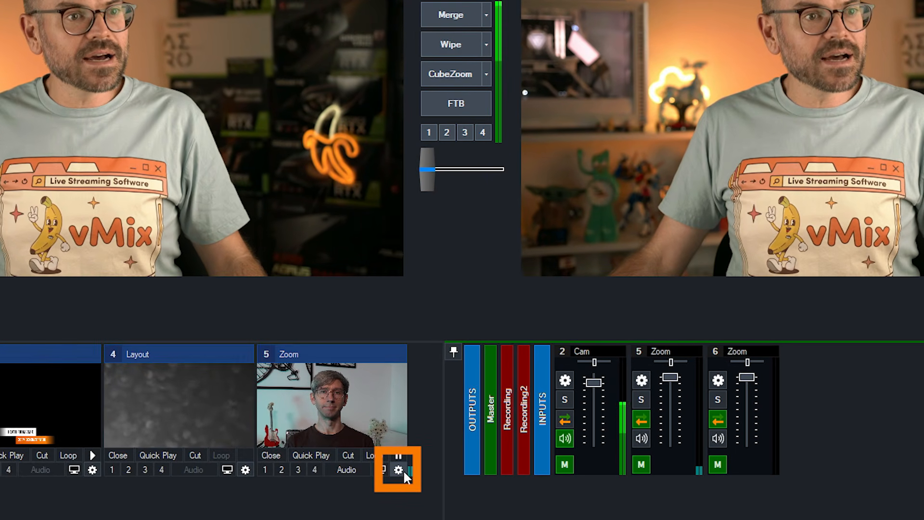
Turn off Automatically mix audio for Zoom input 5 and switch on the input's audio manually
{"action": "left_click", "coordinate": [419, 399]}
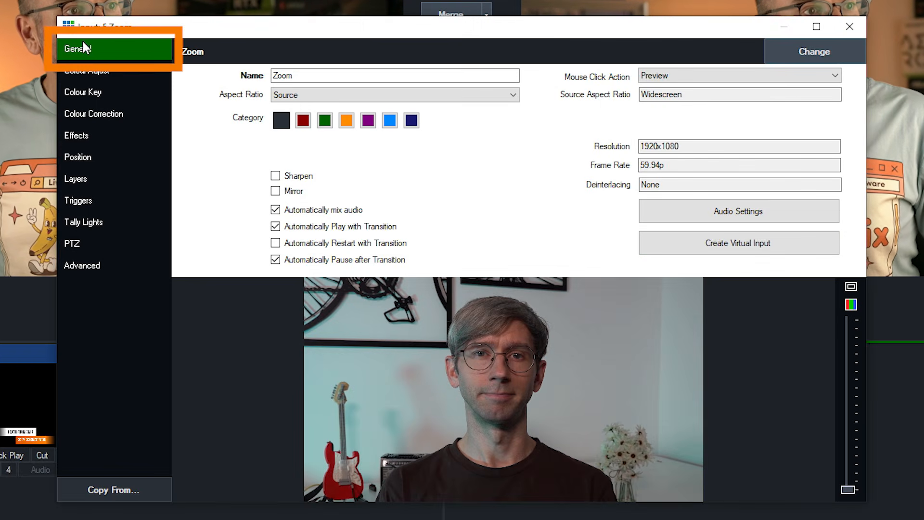
{"action": "left_click", "coordinate": [275, 211]}
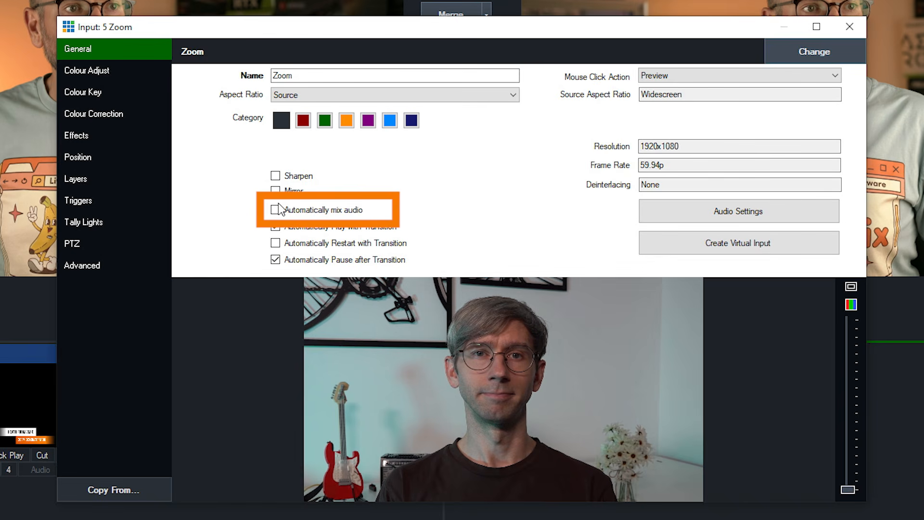
{"action": "left_click", "coordinate": [853, 26]}
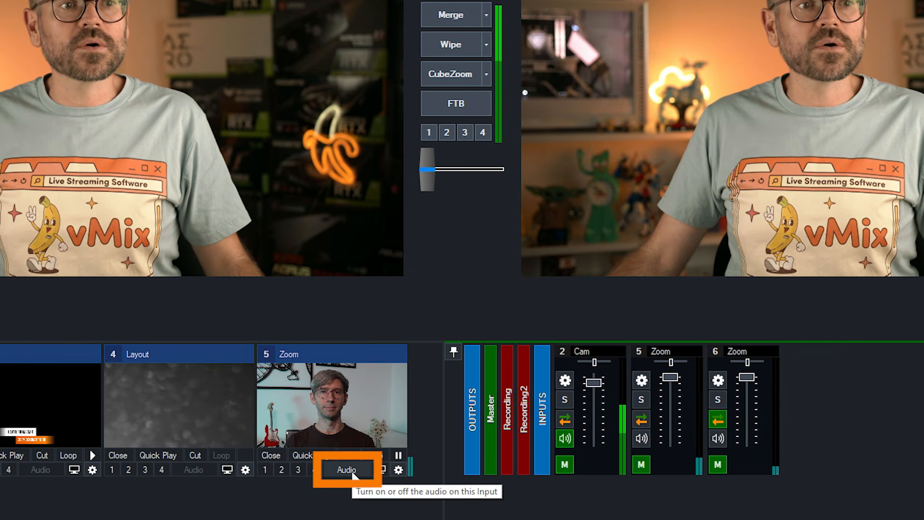
{"action": "left_click", "coordinate": [346, 470]}
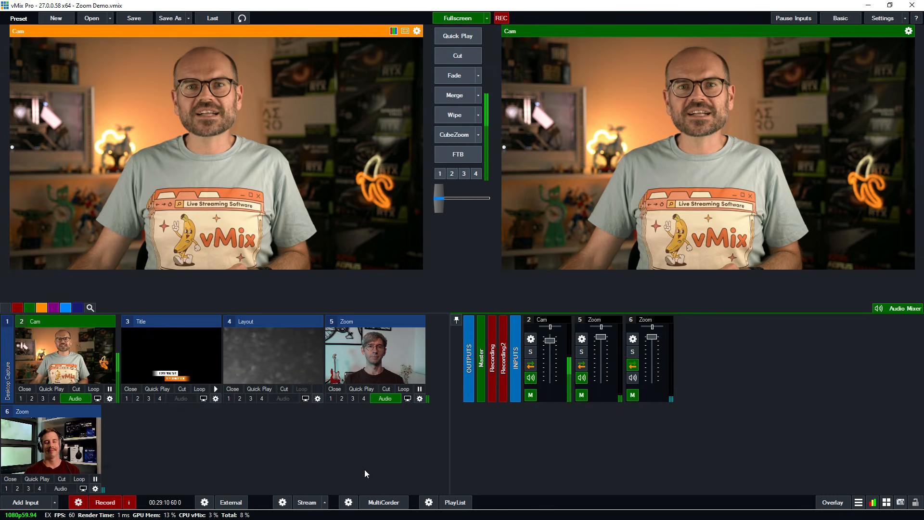
Examine the participant source, source type, max resolution, audio source and meeting settings options of Zoom input 5
{"action": "right_click", "coordinate": [343, 340]}
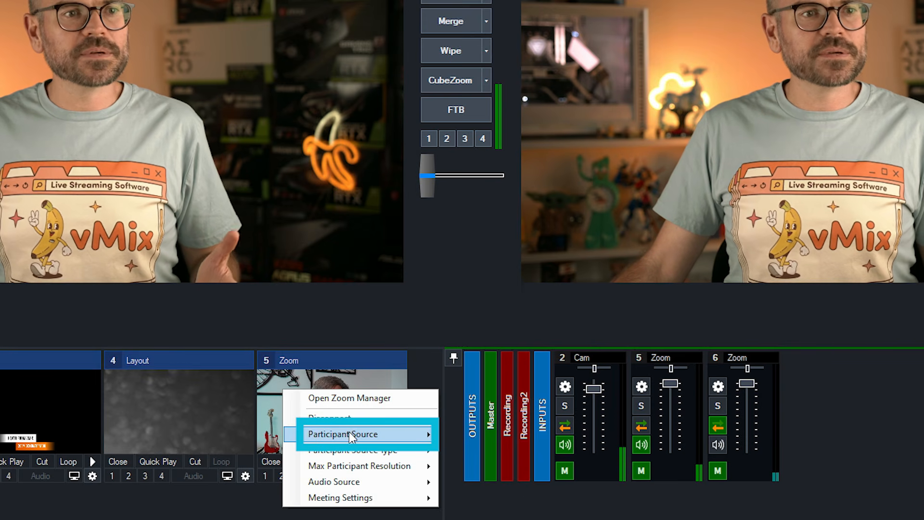
{"action": "mouse_move", "coordinate": [349, 432]}
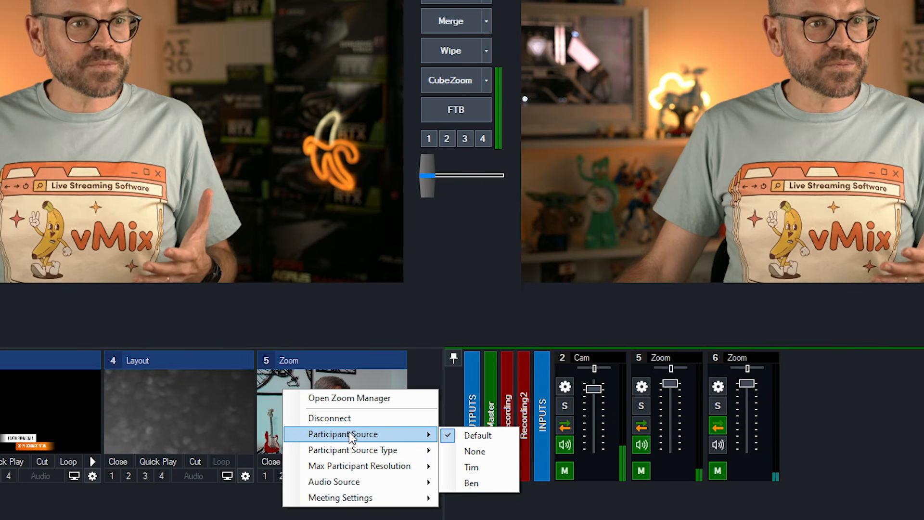
{"action": "mouse_move", "coordinate": [352, 450]}
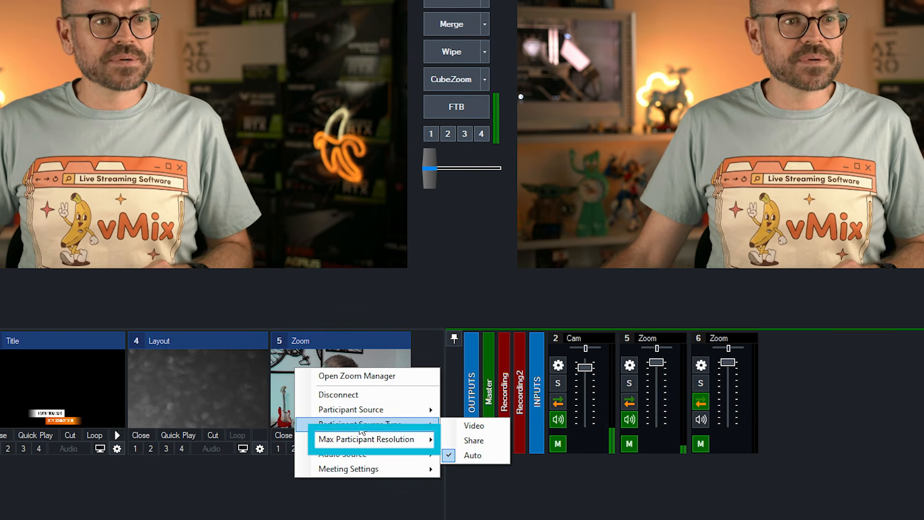
{"action": "mouse_move", "coordinate": [364, 441]}
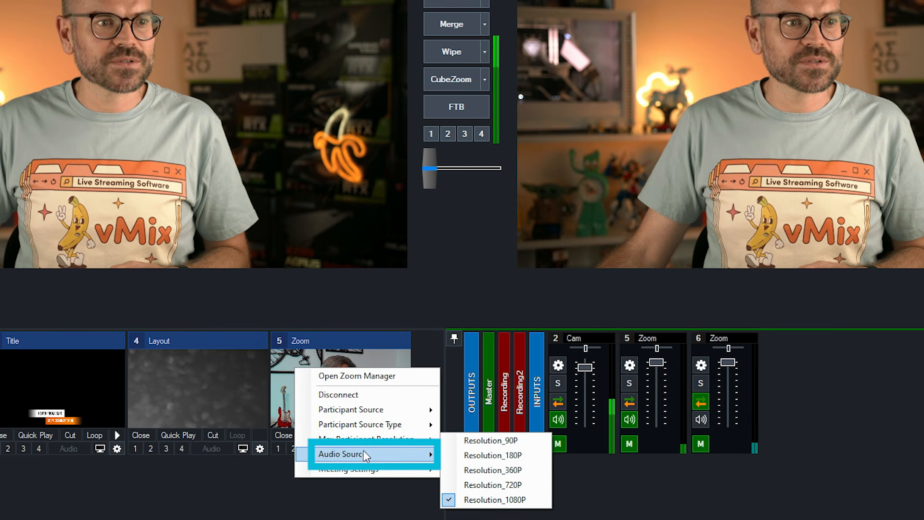
{"action": "mouse_move", "coordinate": [366, 457]}
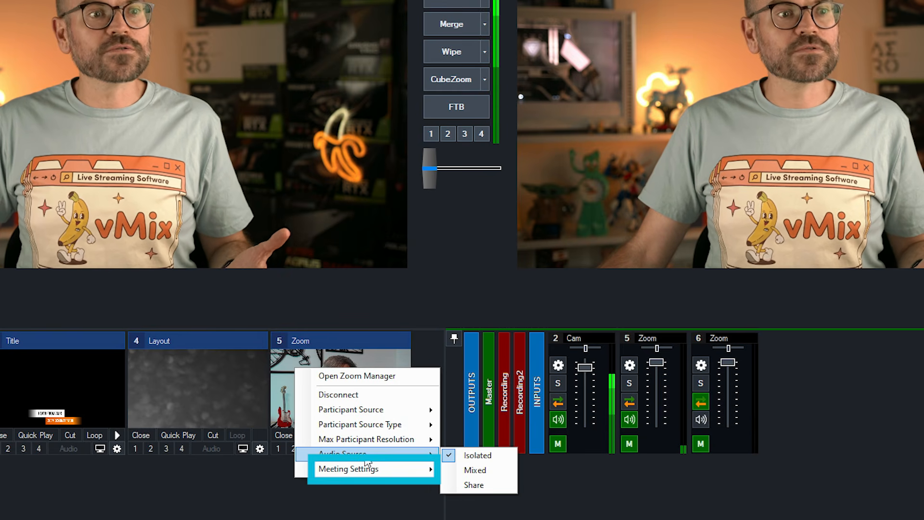
{"action": "mouse_move", "coordinate": [364, 470]}
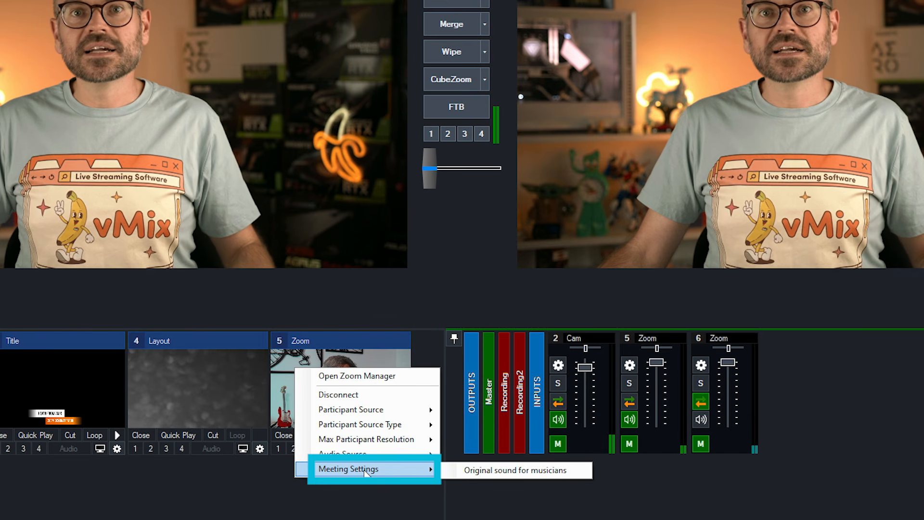
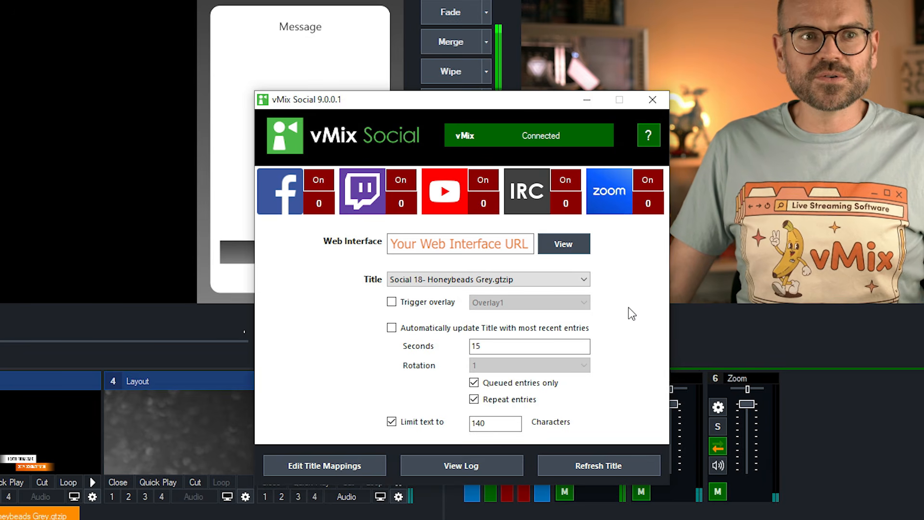
Turn on Zoom in vMix Social and send the chat message "Hi gents, thanks for coming." to the title from the web interface
{"action": "left_click", "coordinate": [652, 181]}
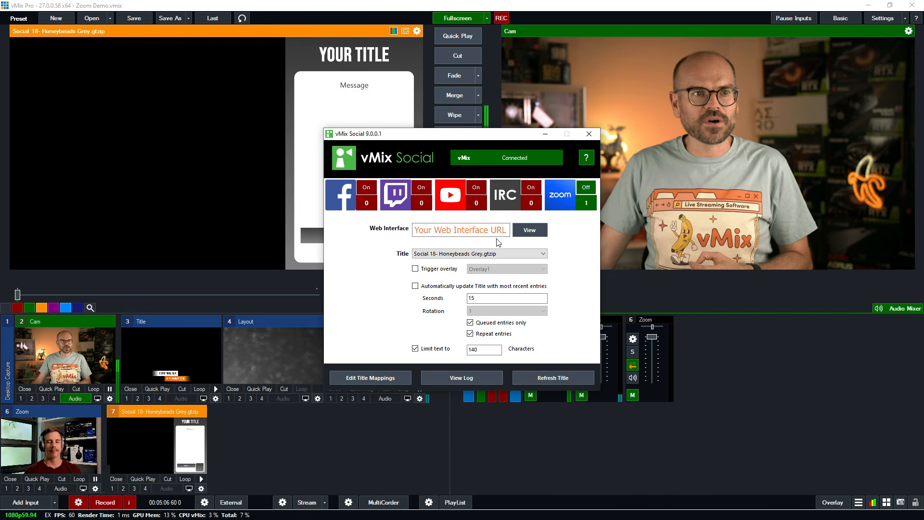
{"action": "left_click", "coordinate": [546, 134]}
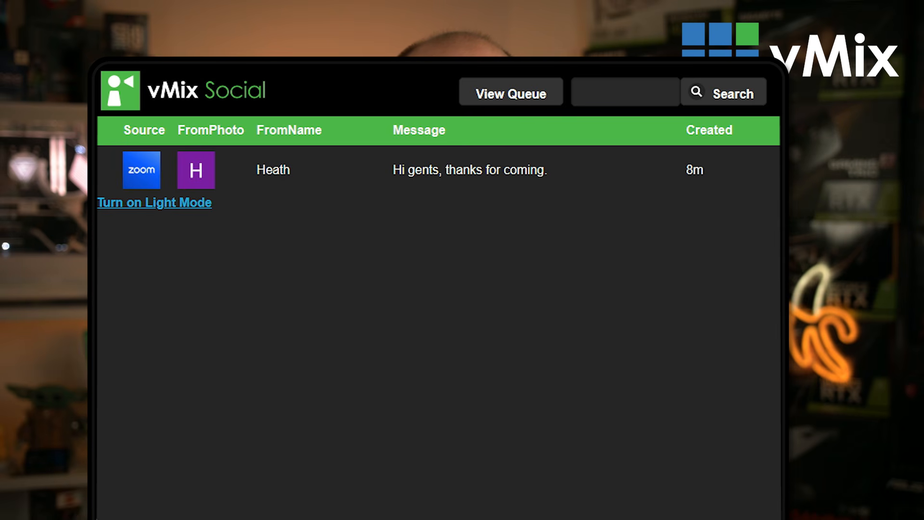
{"action": "left_click", "coordinate": [431, 170]}
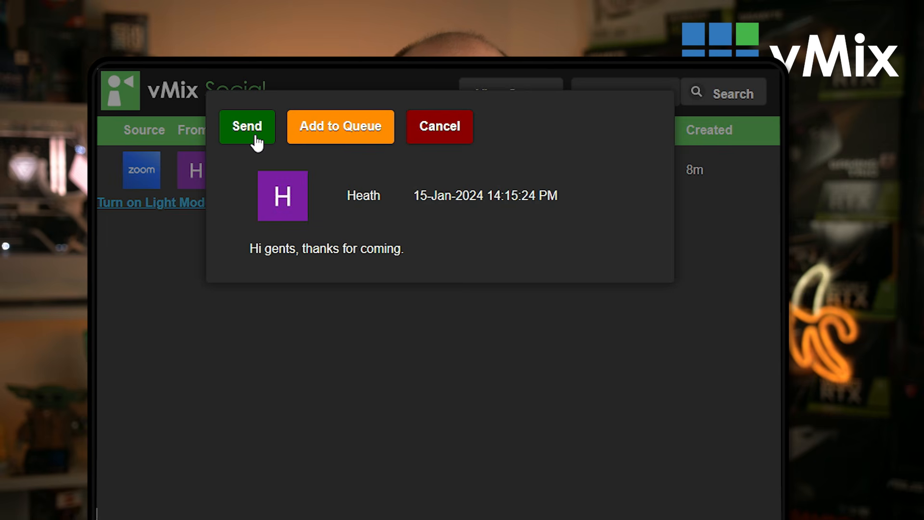
{"action": "left_click", "coordinate": [257, 140]}
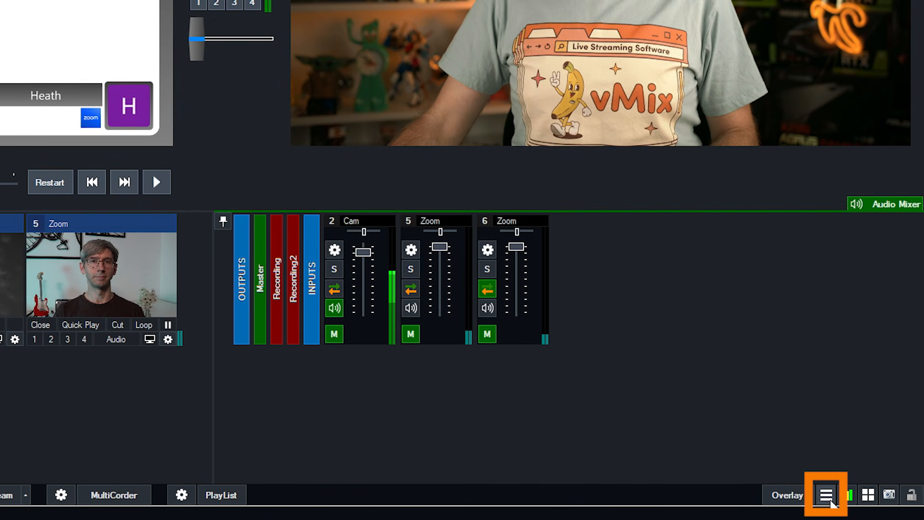
Add a ZoomChat data source named ZoomChat in the Data Sources Manager and minimize the manager
{"action": "left_click", "coordinate": [829, 499]}
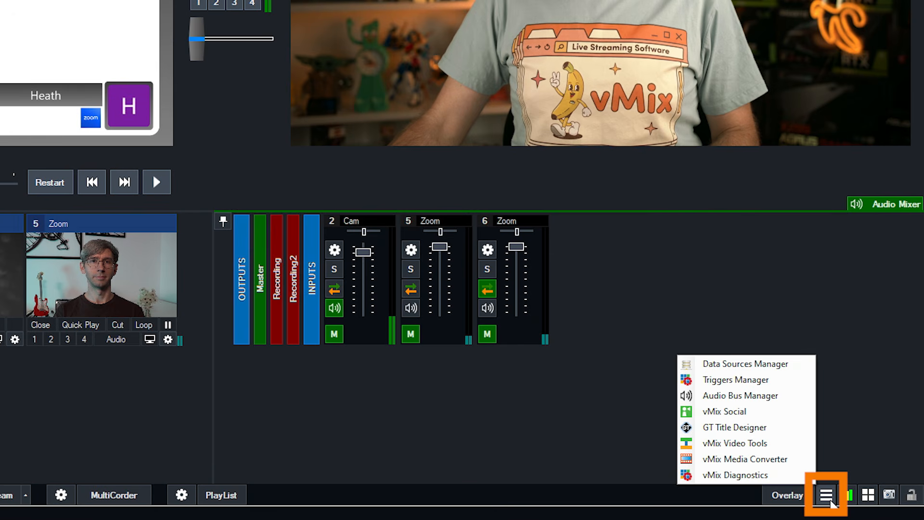
{"action": "left_click", "coordinate": [764, 366]}
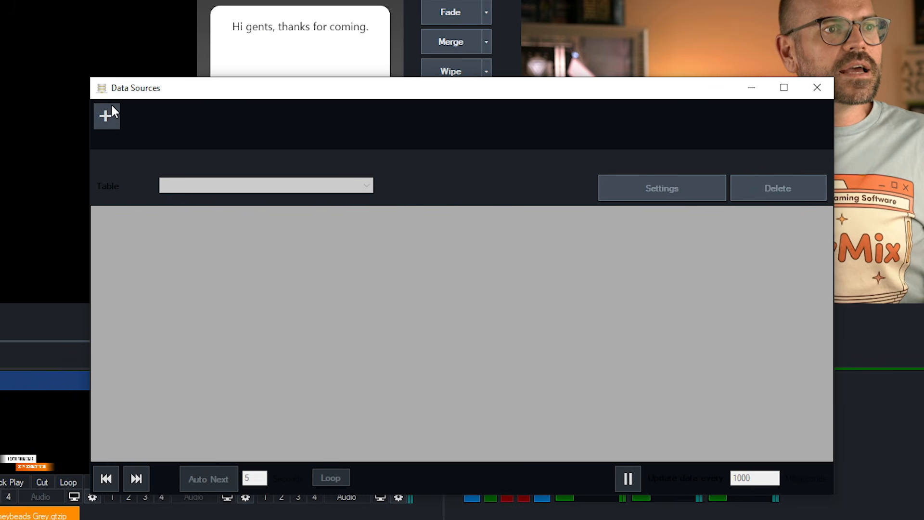
{"action": "left_click", "coordinate": [107, 116]}
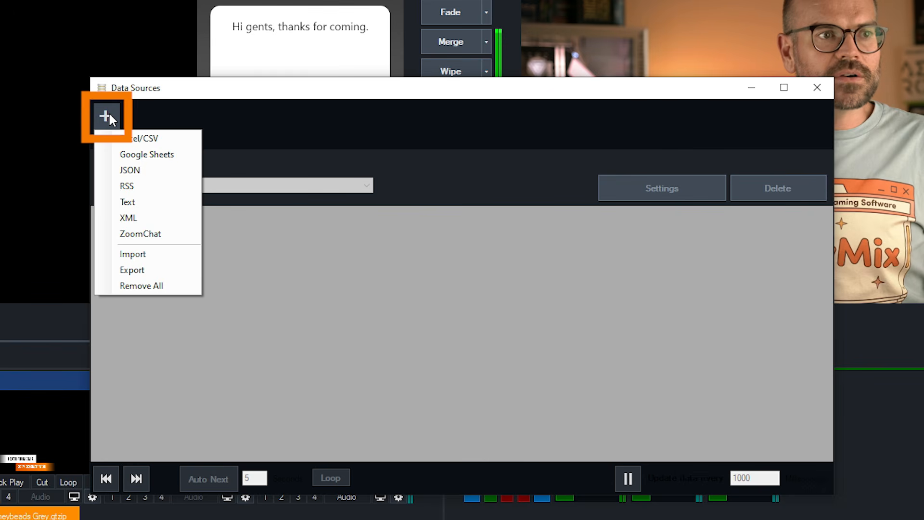
{"action": "left_click", "coordinate": [180, 236]}
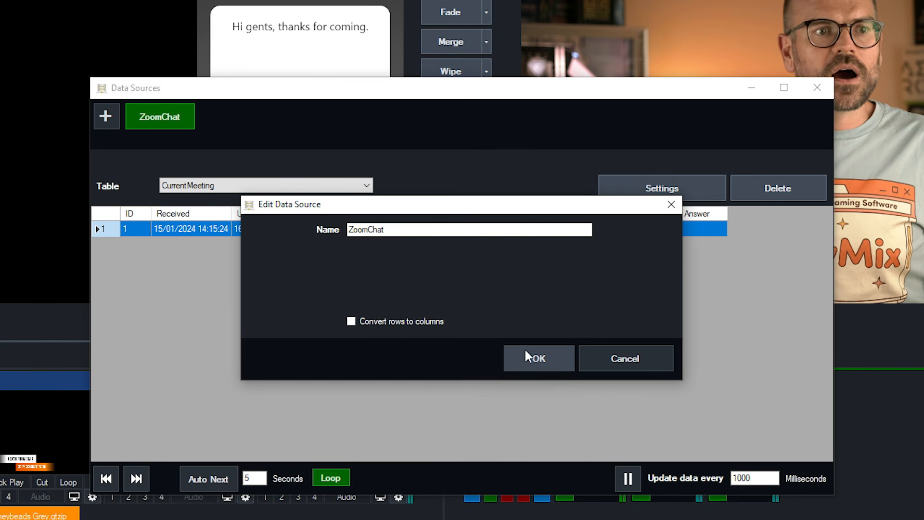
{"action": "left_click", "coordinate": [550, 359]}
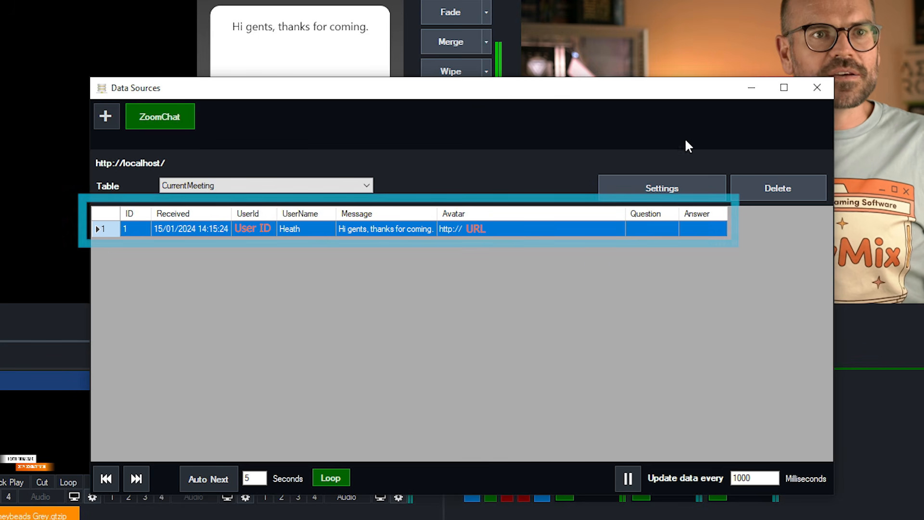
{"action": "left_click", "coordinate": [752, 88]}
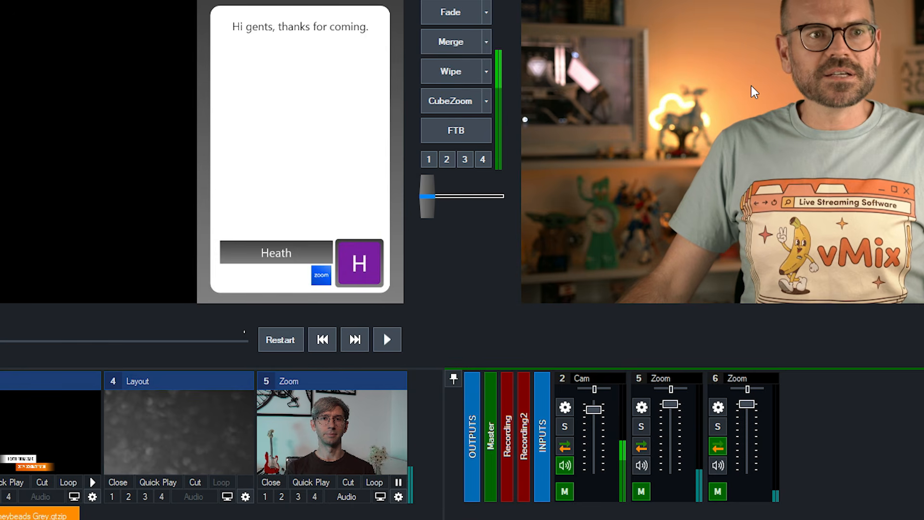
Send the chat message "Second message" from the Zoom Manager and check the ZoomChat data source for it
{"action": "right_click", "coordinate": [339, 418]}
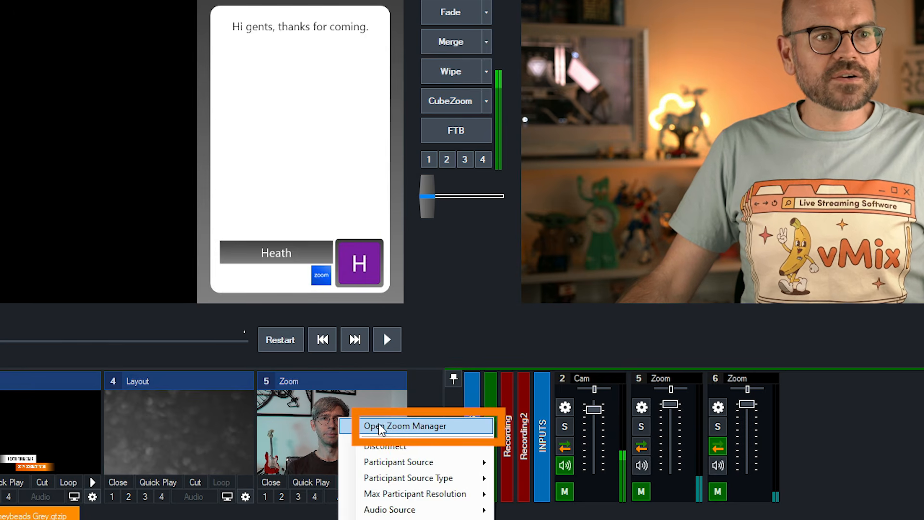
{"action": "left_click", "coordinate": [388, 427]}
{"action": "type", "text": "Sec"}
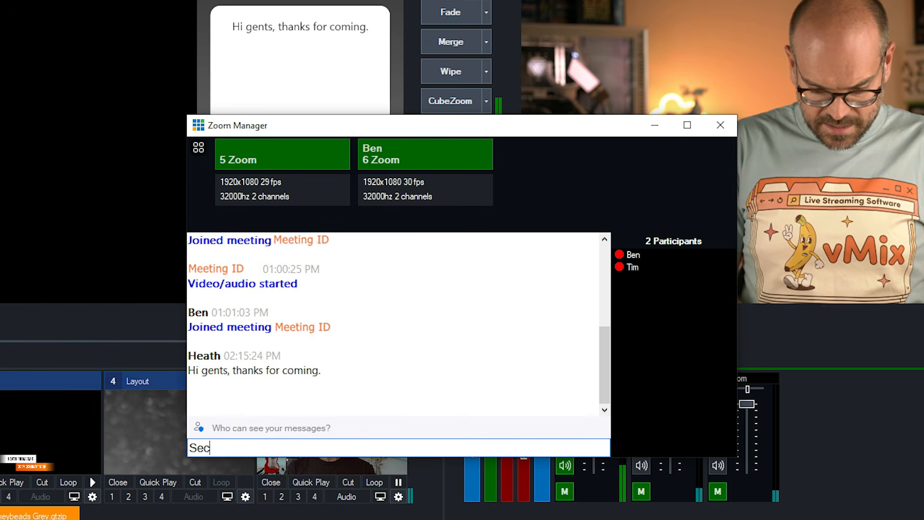
{"action": "type", "text": "ond message"}
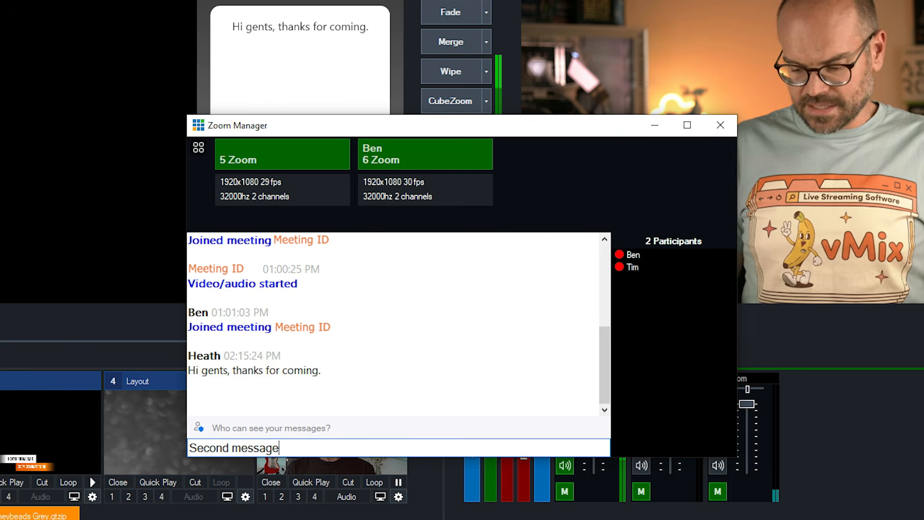
{"action": "key", "text": "Return"}
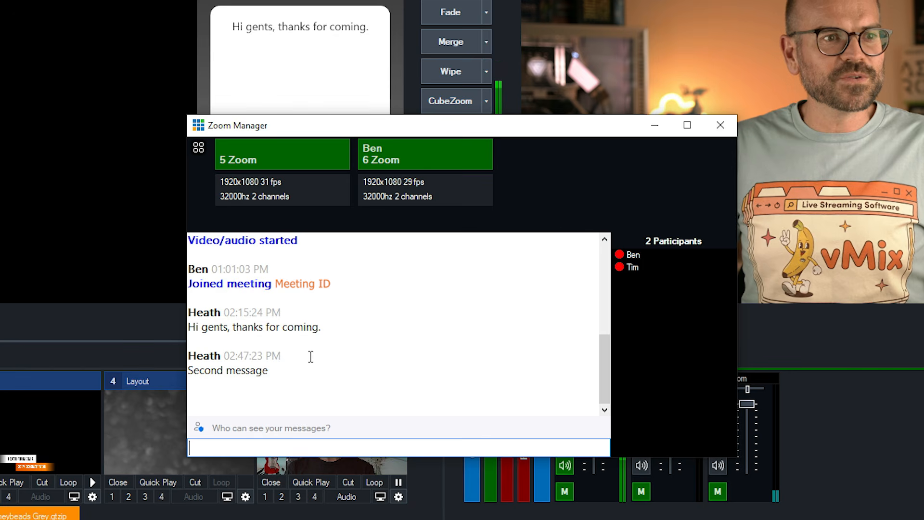
{"action": "left_click", "coordinate": [656, 126]}
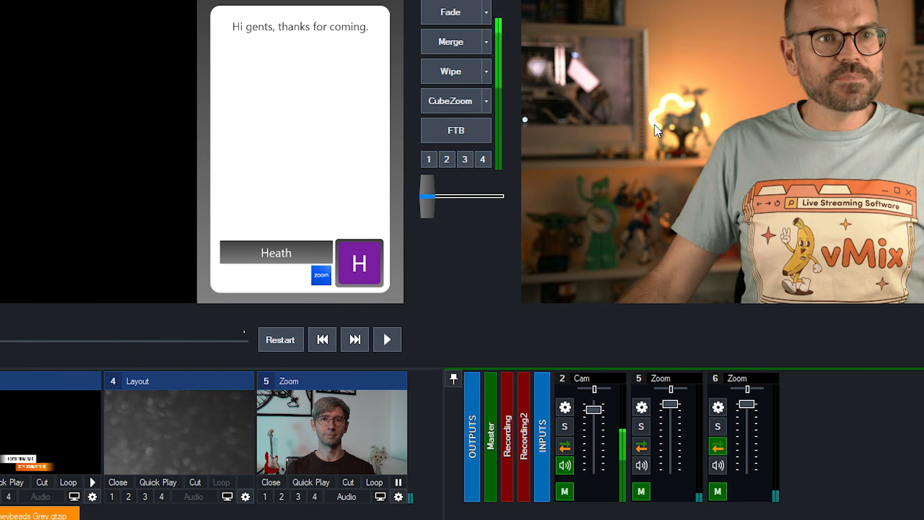
{"action": "key", "text": "alt+Tab"}
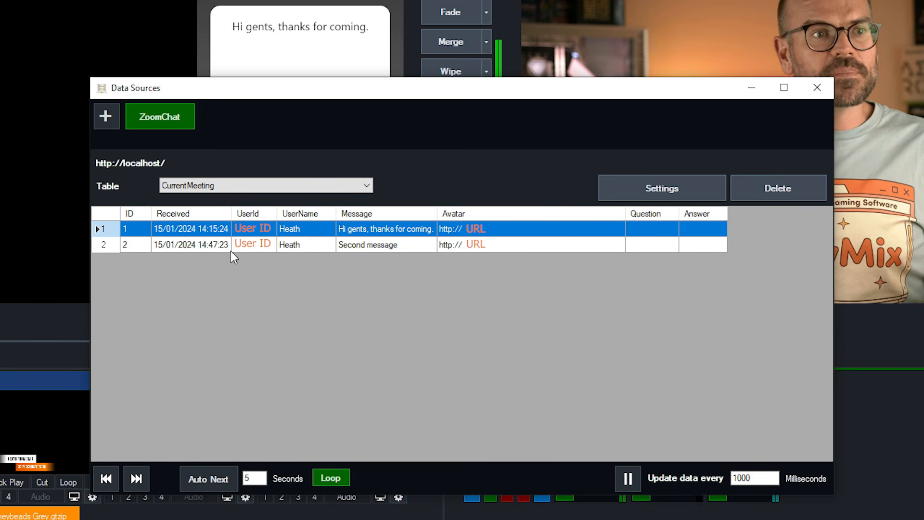
{"action": "left_click", "coordinate": [753, 92]}
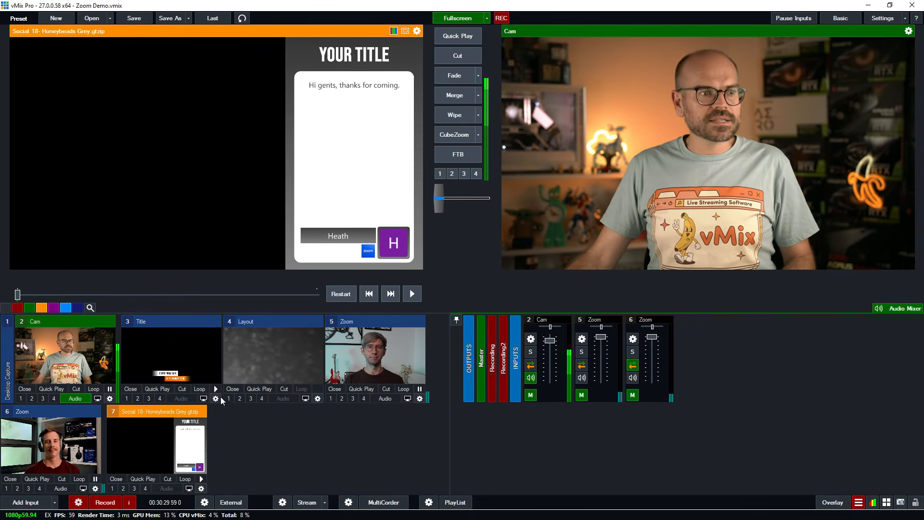
Link the Social 18 title's FromName.Text field to the UserName column of the ZoomChat data source's CurrentMeeting table
{"action": "right_click", "coordinate": [157, 447]}
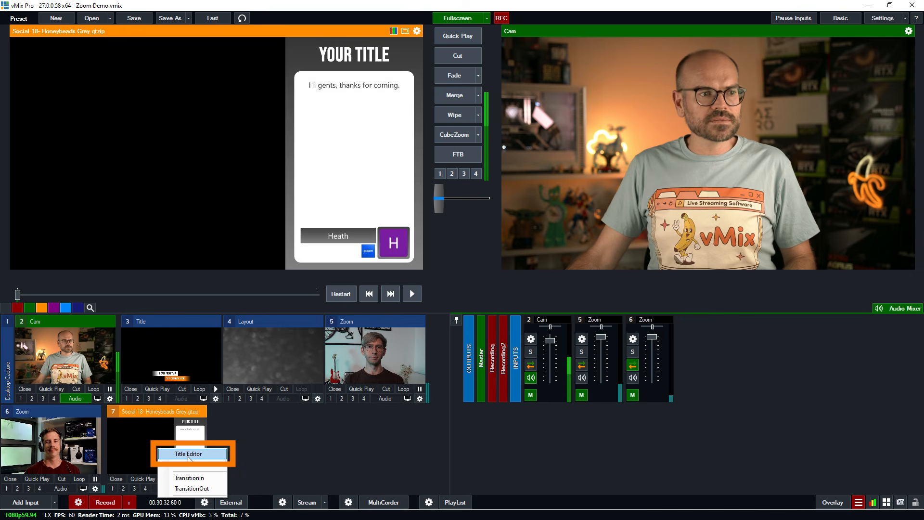
{"action": "left_click", "coordinate": [188, 454]}
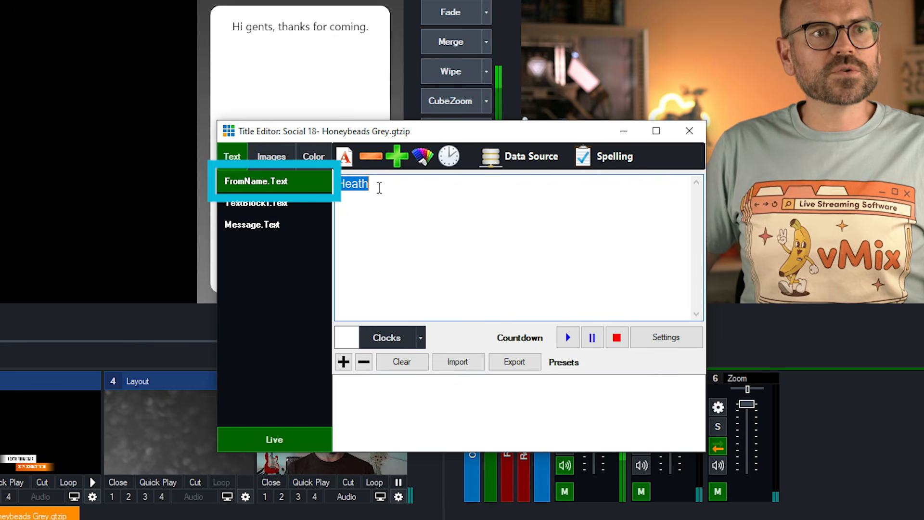
{"action": "left_click", "coordinate": [532, 163]}
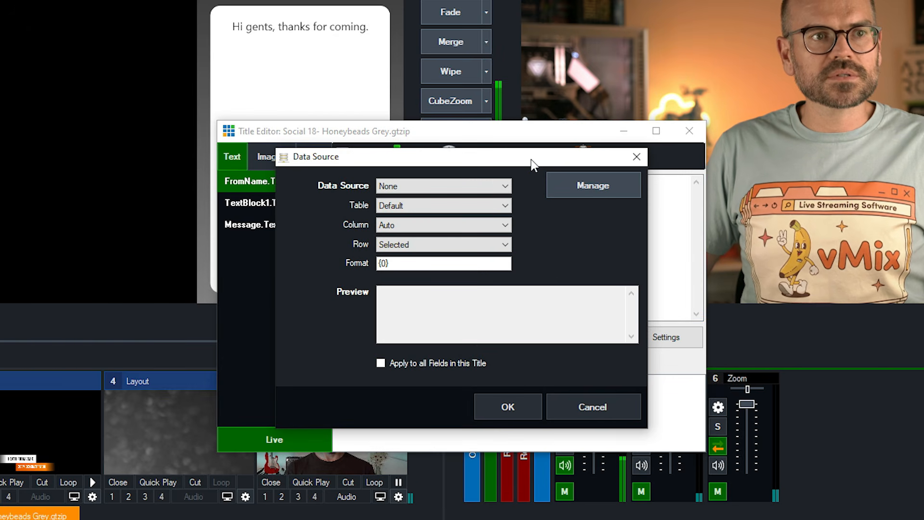
{"action": "left_click", "coordinate": [449, 191]}
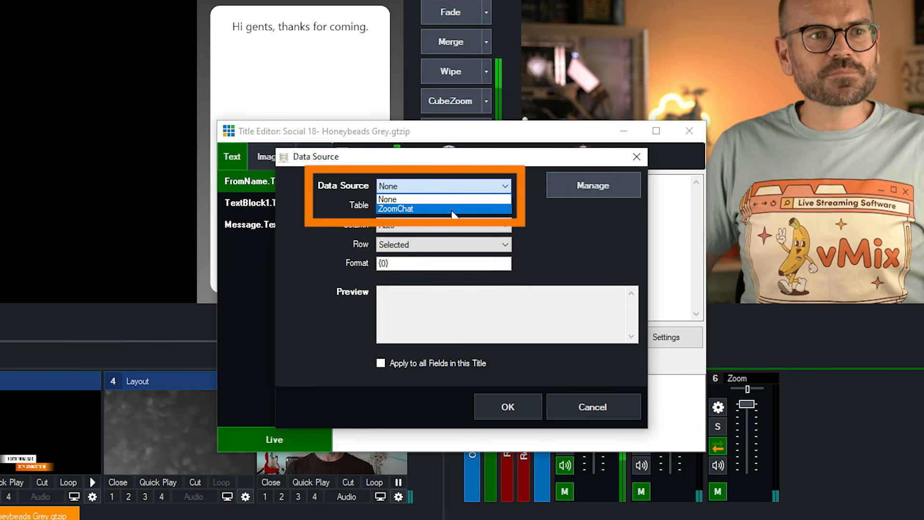
{"action": "left_click", "coordinate": [453, 213]}
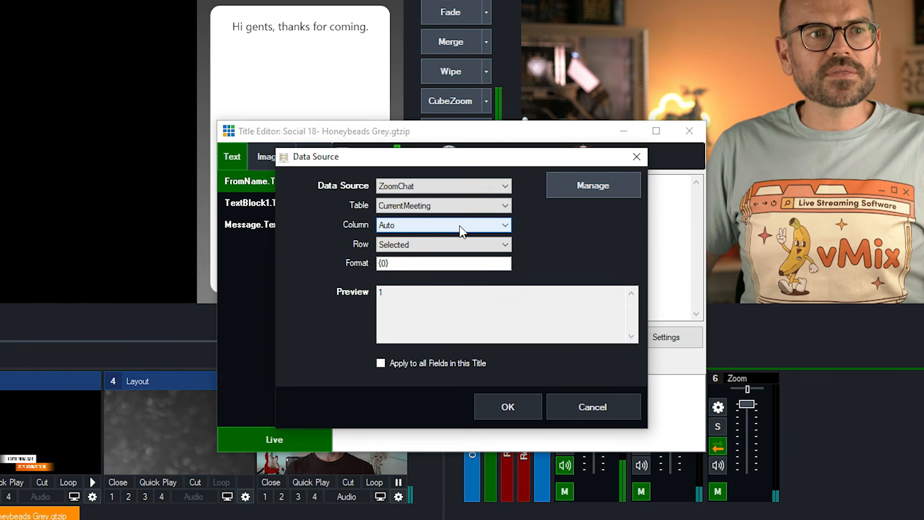
{"action": "left_click", "coordinate": [461, 227]}
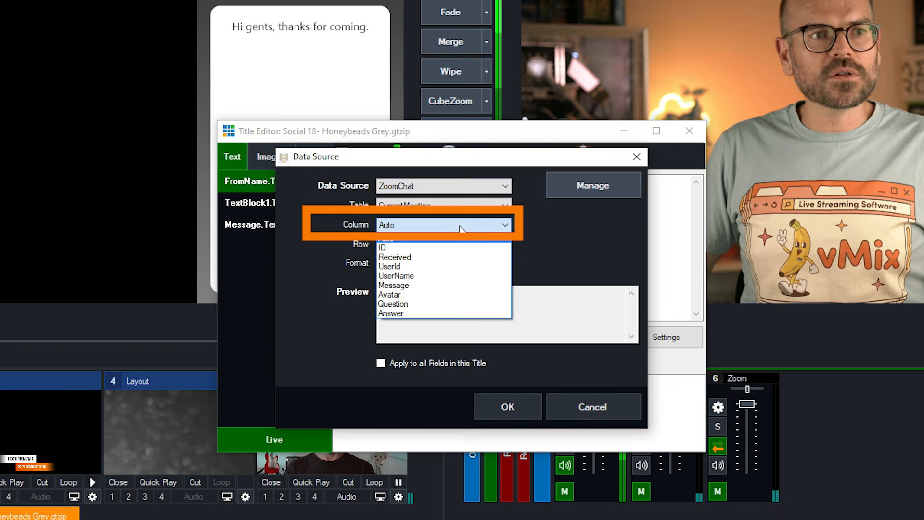
{"action": "left_click", "coordinate": [453, 273]}
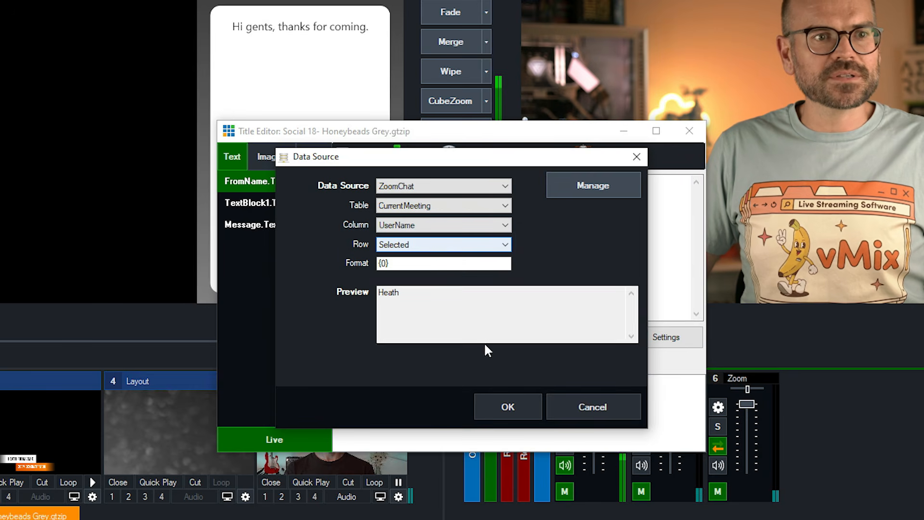
{"action": "left_click", "coordinate": [506, 406]}
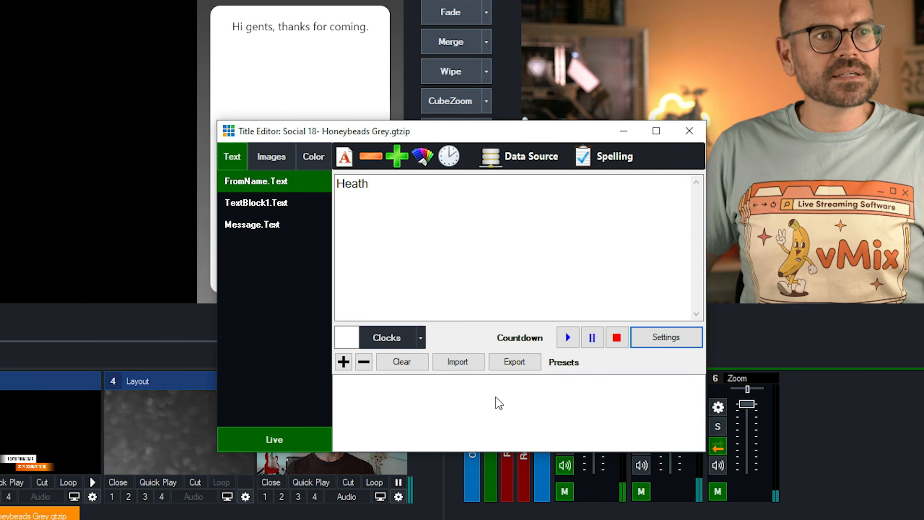
Link the title's Message.Text field to the ZoomChat data source and close the Title Editor
{"action": "left_click", "coordinate": [277, 226]}
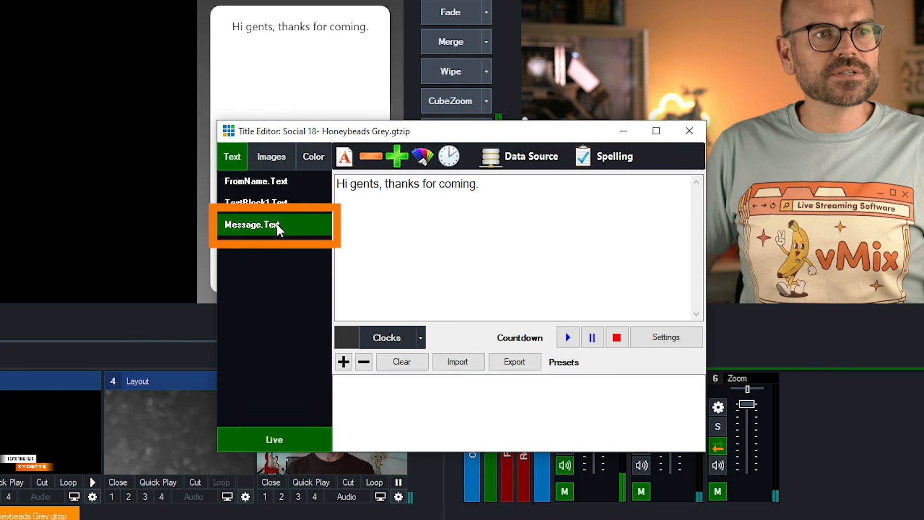
{"action": "left_click", "coordinate": [530, 166]}
{"action": "left_click", "coordinate": [478, 195]}
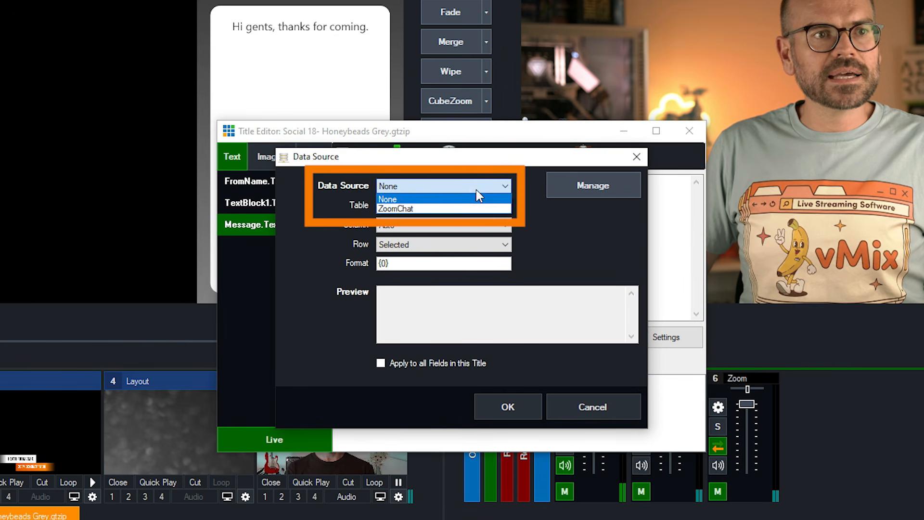
{"action": "left_click", "coordinate": [471, 206]}
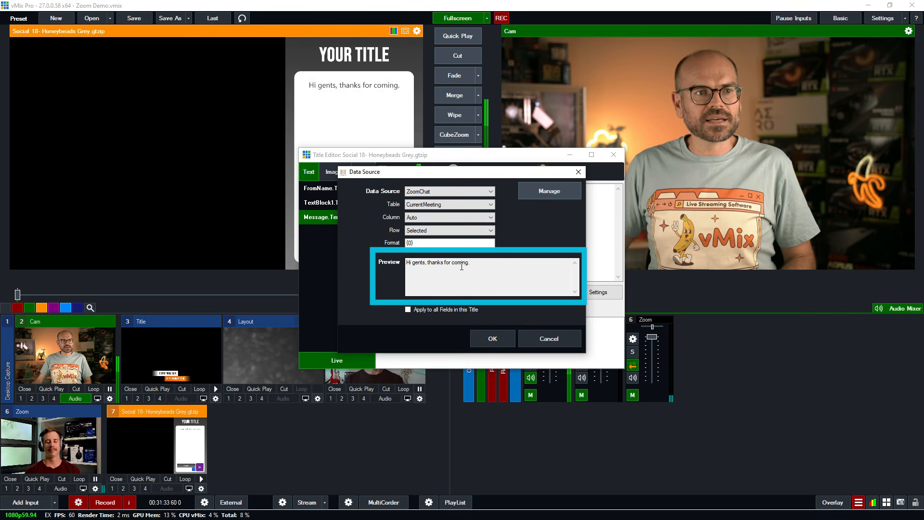
{"action": "left_click", "coordinate": [495, 340]}
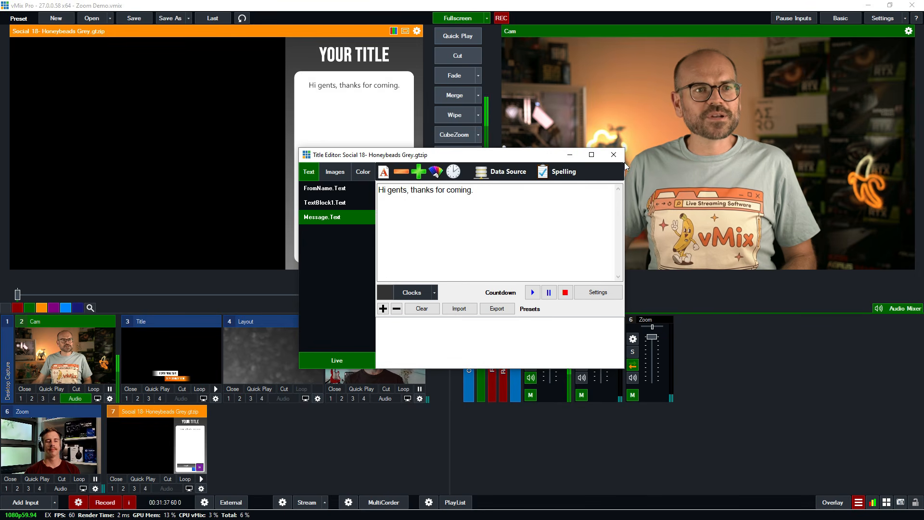
{"action": "left_click", "coordinate": [613, 155]}
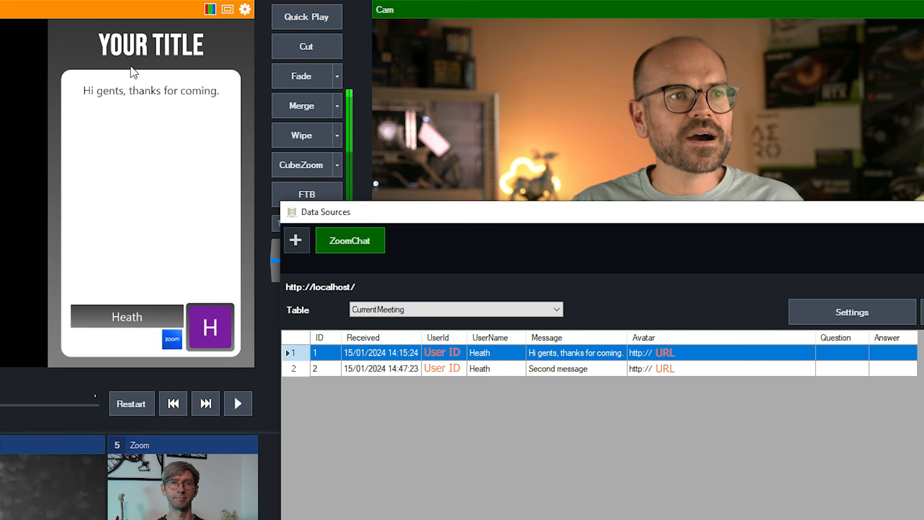
Test the linked title by selecting the "Second message" row in the ZoomChat data source and returning to the first row
{"action": "left_click", "coordinate": [538, 371]}
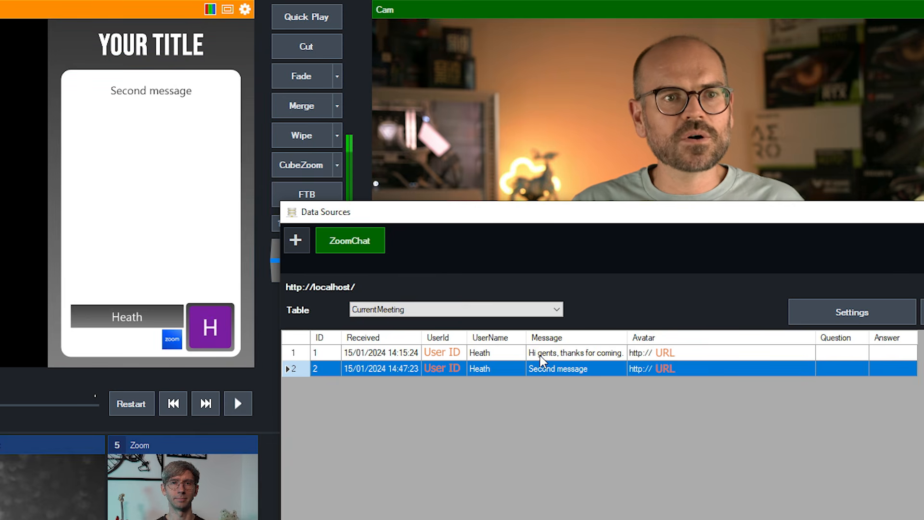
{"action": "left_click", "coordinate": [540, 355]}
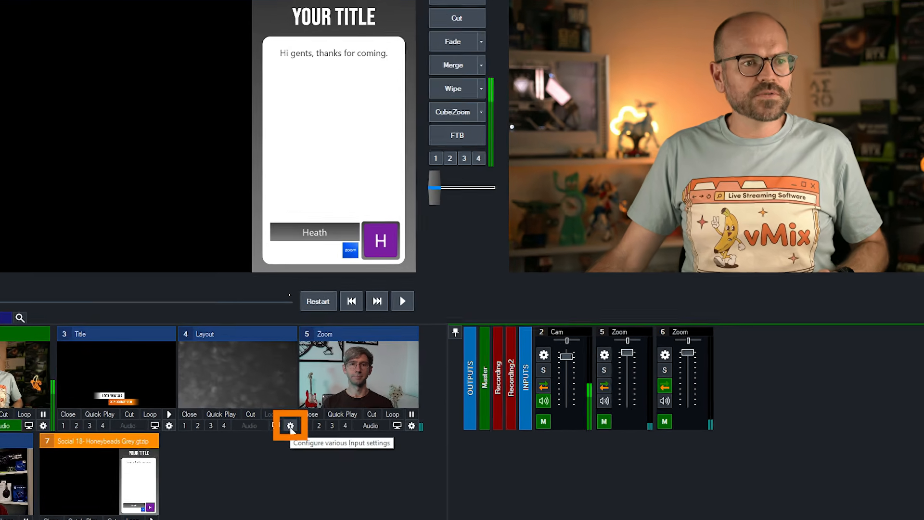
Assign 2 Cam to layer 1 and 5 Zoom to layer 2 of the Layout input
{"action": "left_click", "coordinate": [318, 398]}
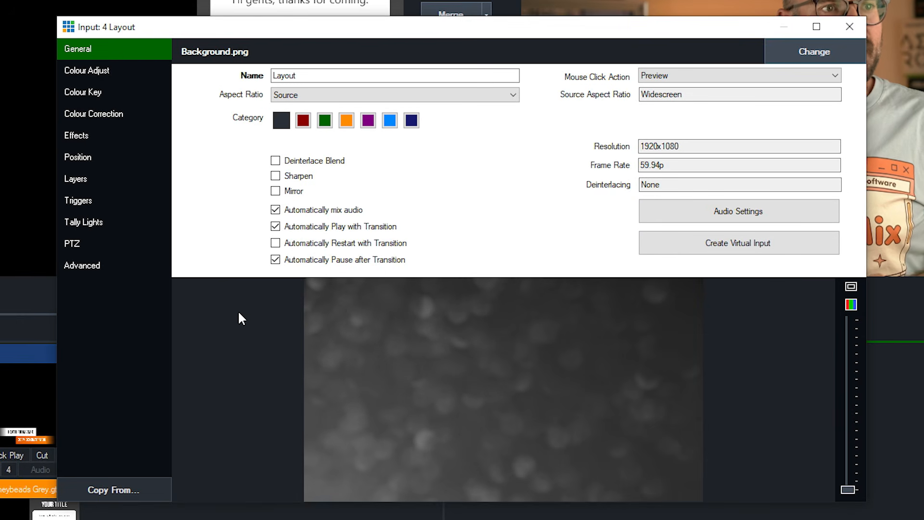
{"action": "left_click", "coordinate": [96, 178]}
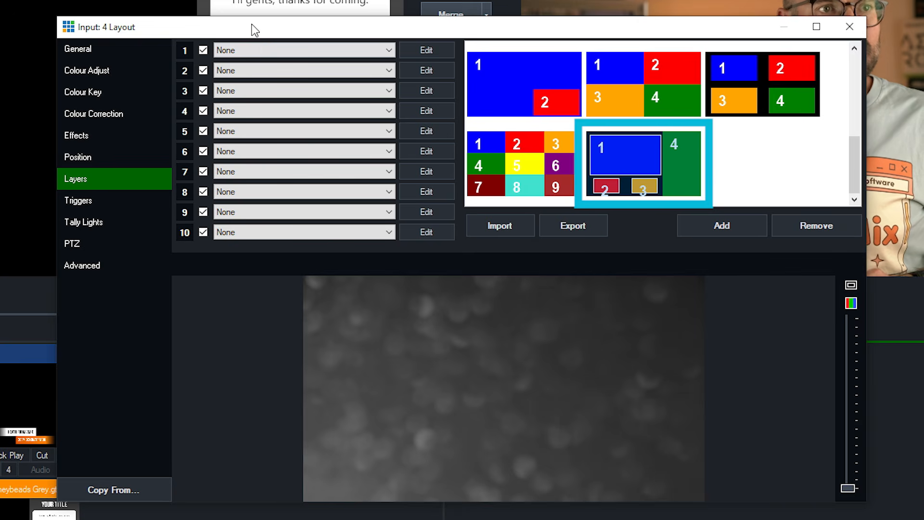
{"action": "left_click", "coordinate": [265, 59]}
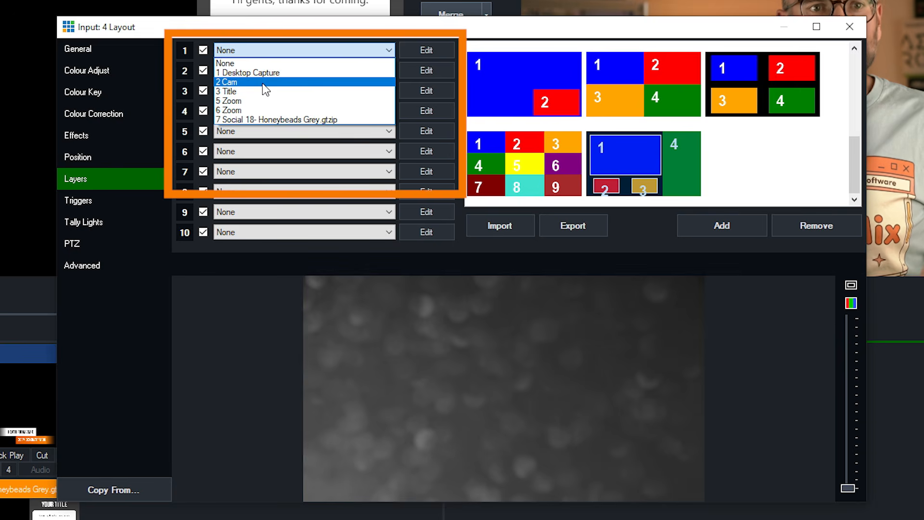
{"action": "left_click", "coordinate": [263, 83]}
{"action": "left_click", "coordinate": [257, 71]}
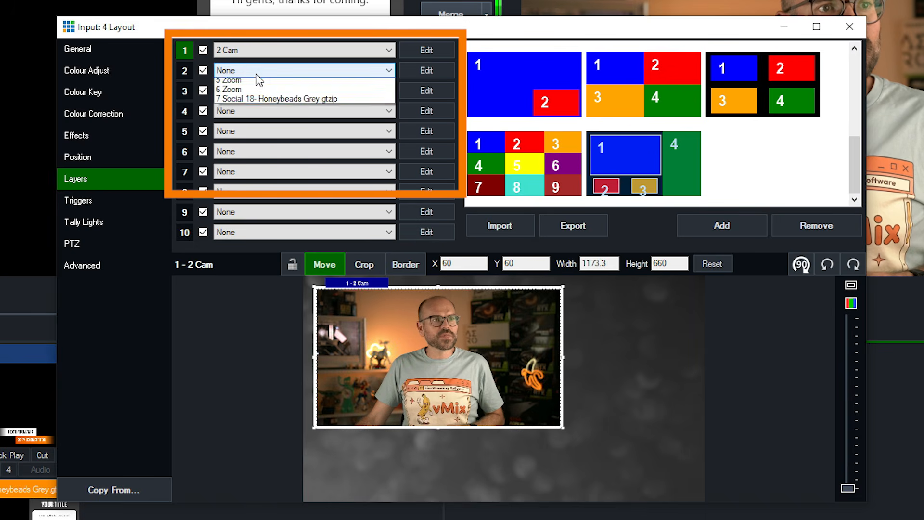
{"action": "left_click", "coordinate": [256, 124]}
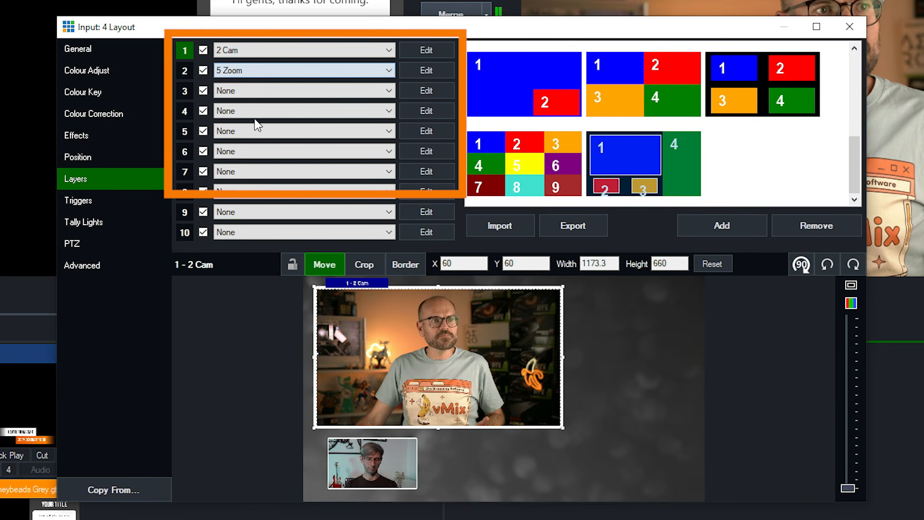
Assign 6 Zoom to layer 3 and 7 Social 18- Honeybeads Grey.gtzip to layer 4, and put the Layout input in preview
{"action": "left_click", "coordinate": [256, 91]}
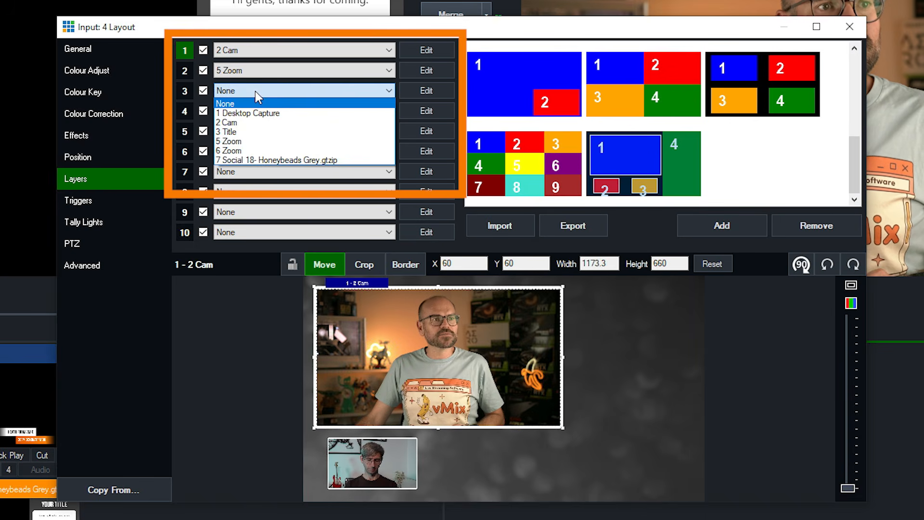
{"action": "left_click", "coordinate": [262, 152]}
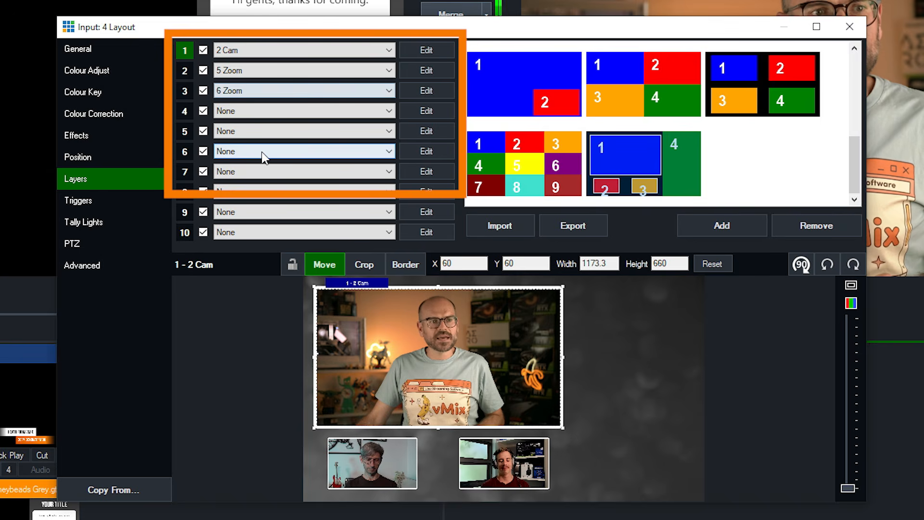
{"action": "left_click", "coordinate": [270, 111]}
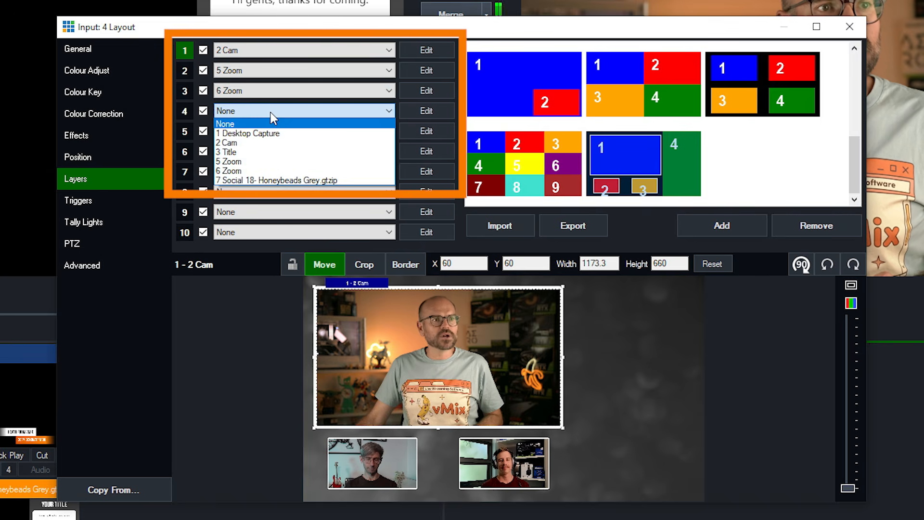
{"action": "left_click", "coordinate": [278, 180]}
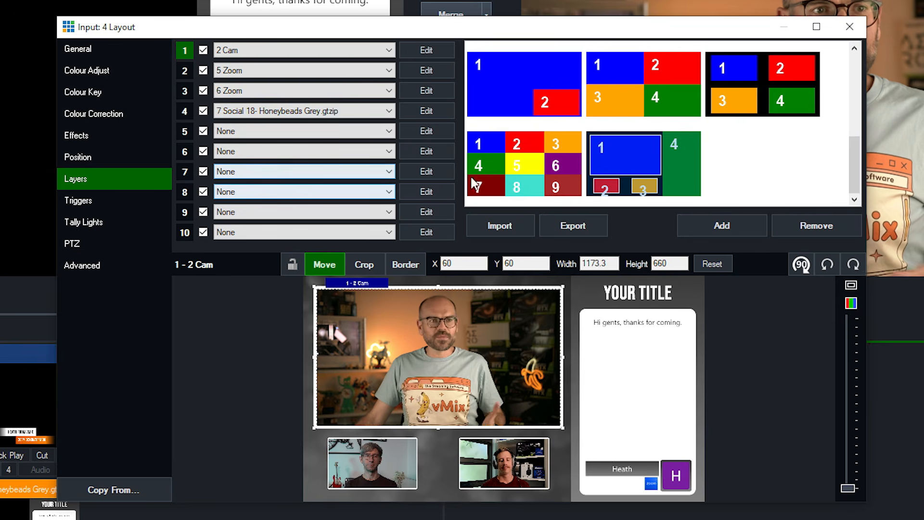
{"action": "left_click", "coordinate": [849, 28]}
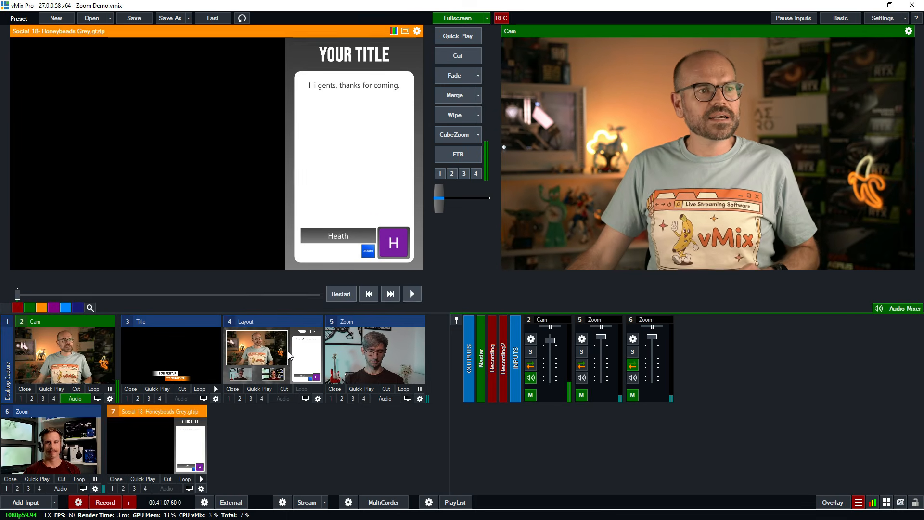
{"action": "left_click", "coordinate": [289, 356]}
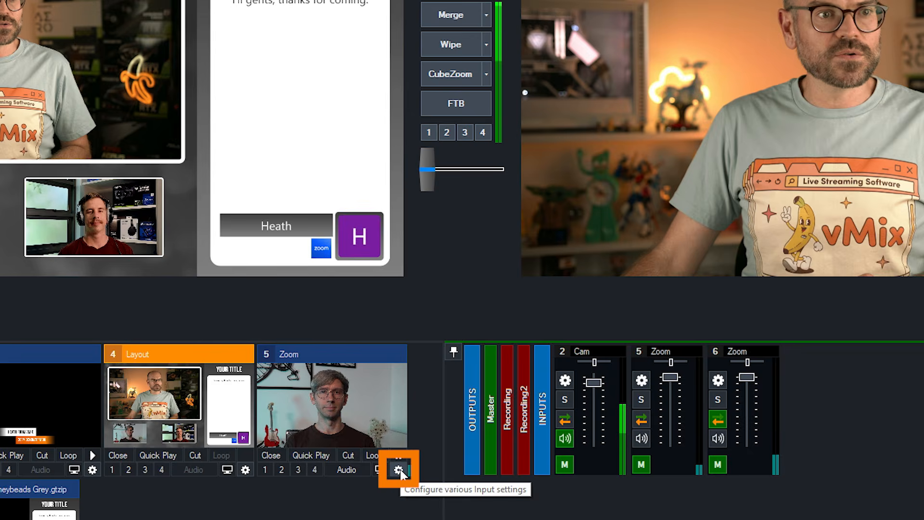
Start a new trigger on input 5 Zoom that fires on the OnZoomActiveSpeaker event
{"action": "left_click", "coordinate": [399, 470]}
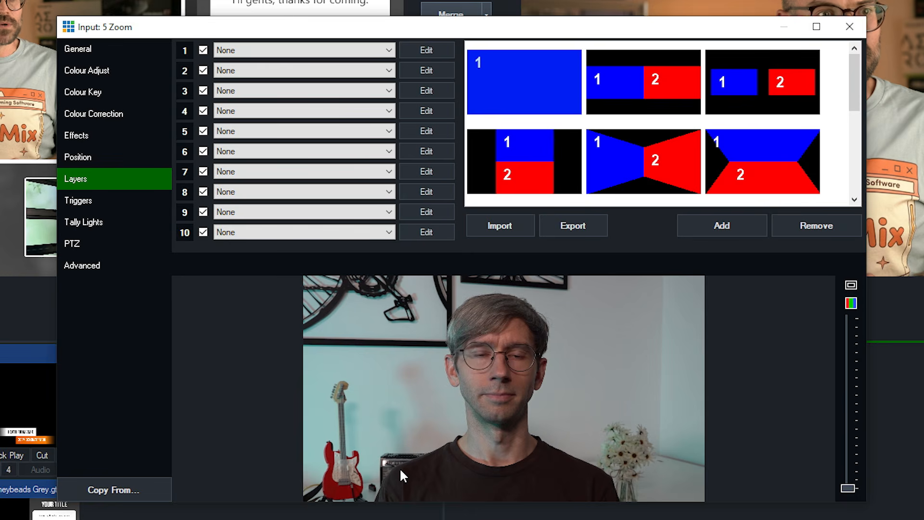
{"action": "left_click", "coordinate": [96, 202]}
{"action": "left_click", "coordinate": [315, 248]}
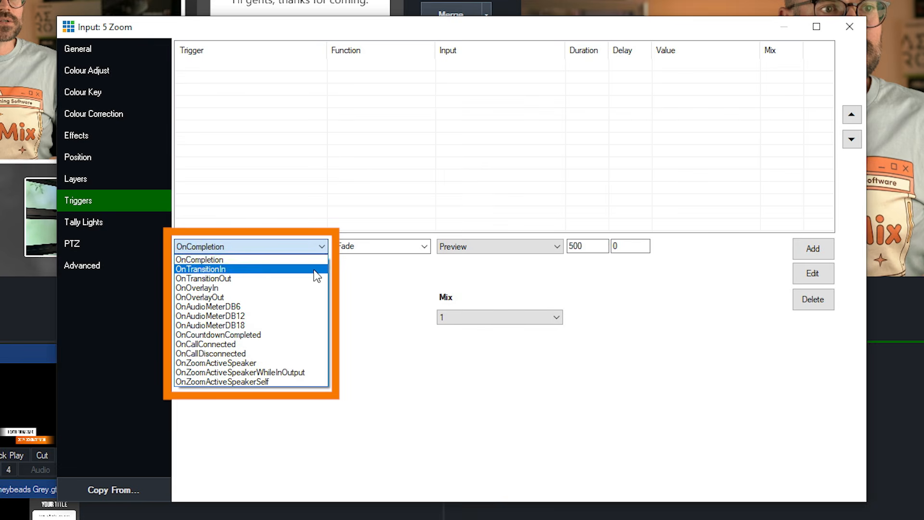
{"action": "left_click", "coordinate": [298, 362]}
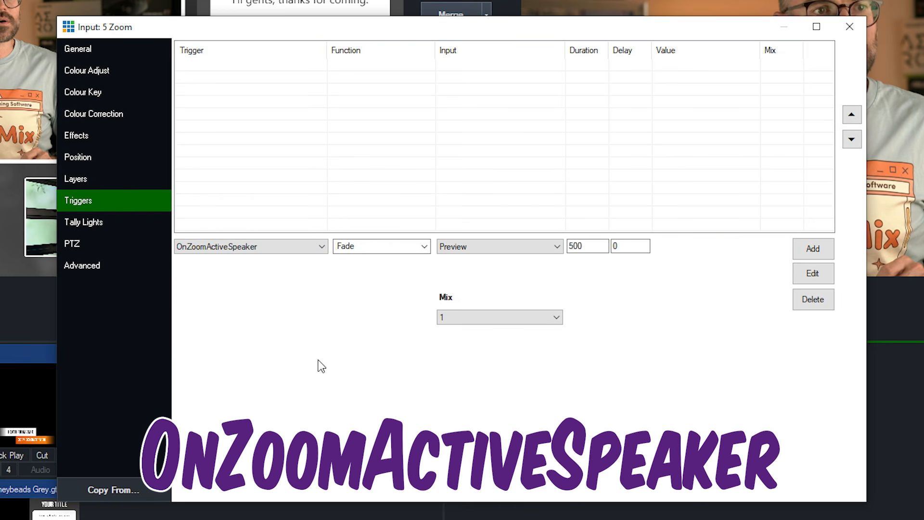
Set the trigger's function to SetLayerAnimated and its target input to 4 Layout
{"action": "left_click", "coordinate": [410, 243]}
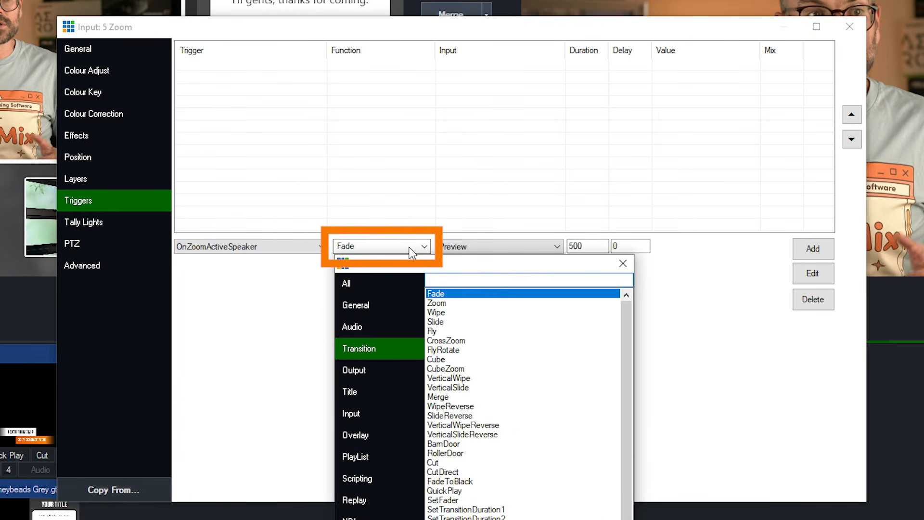
{"action": "left_click", "coordinate": [382, 282]}
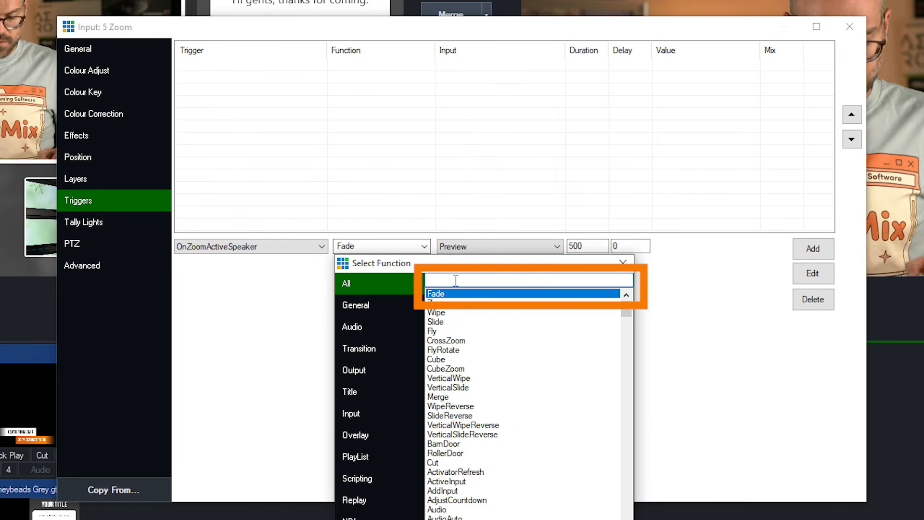
{"action": "type", "text": "setlayeran"}
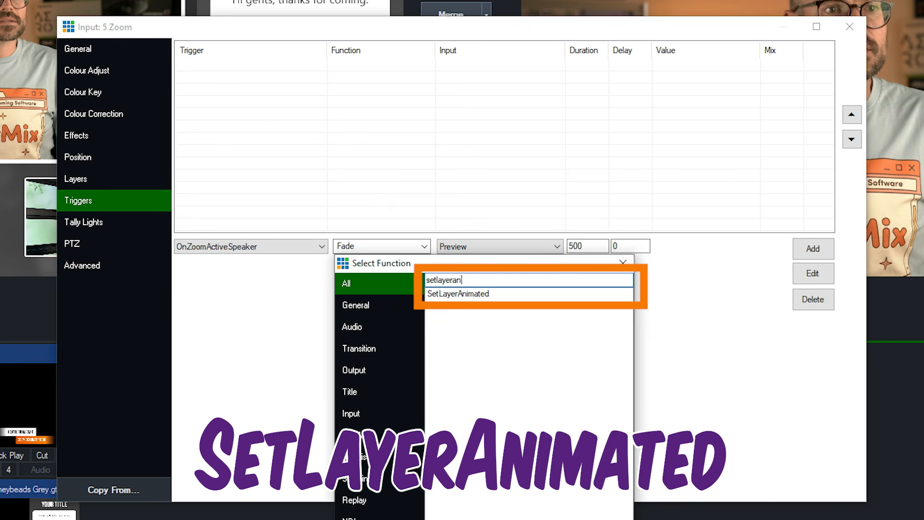
{"action": "double_click", "coordinate": [479, 296]}
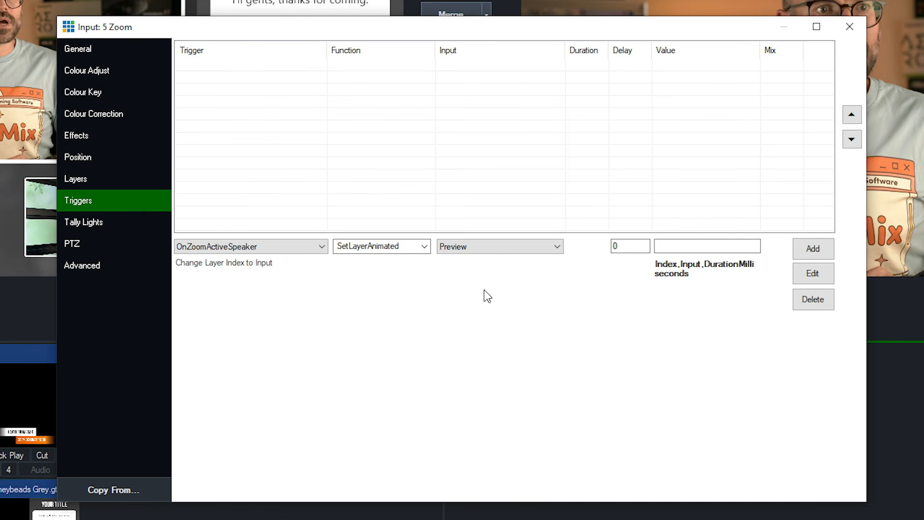
{"action": "left_click", "coordinate": [513, 246]}
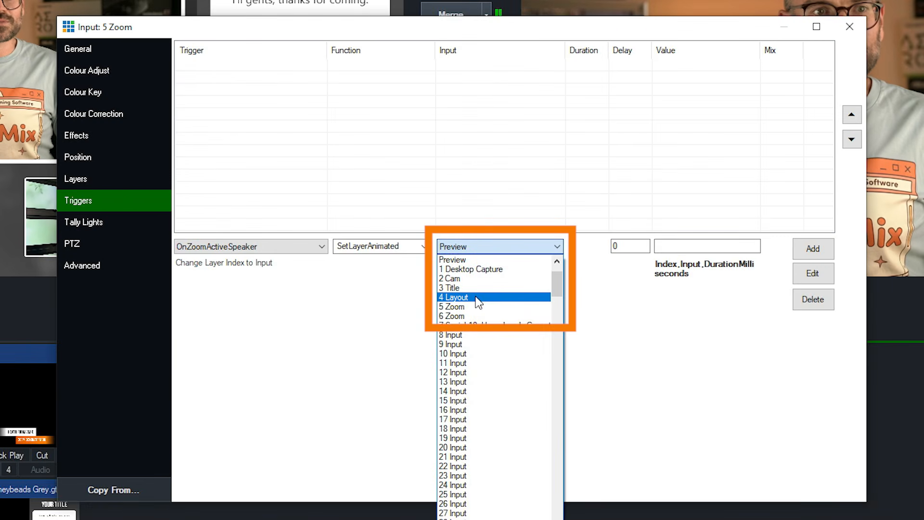
{"action": "left_click", "coordinate": [477, 301]}
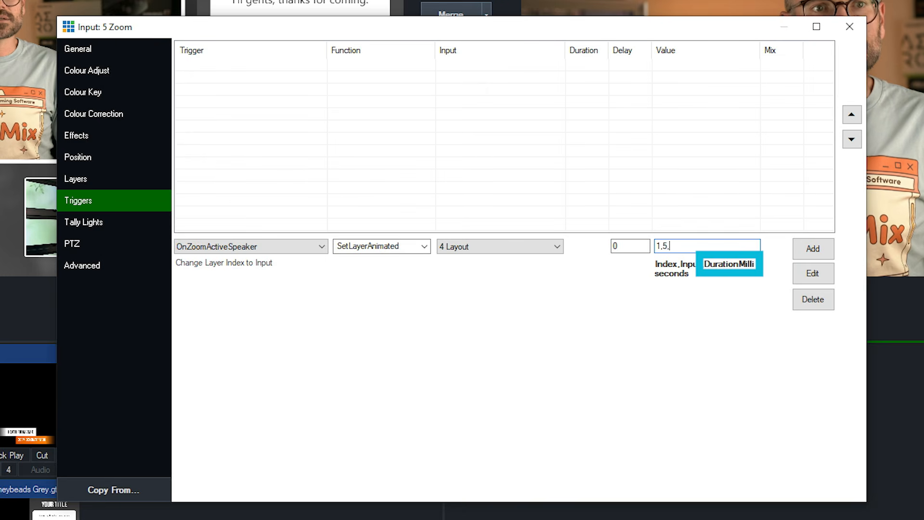
Complete the trigger value as 1,5,500, add the trigger to input 5 Zoom, and close its settings
{"action": "type", "text": "500"}
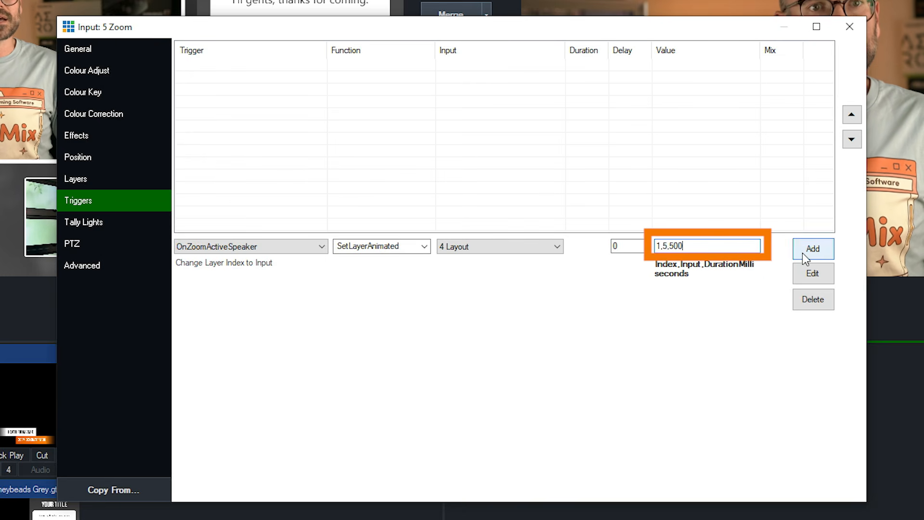
{"action": "left_click", "coordinate": [828, 253]}
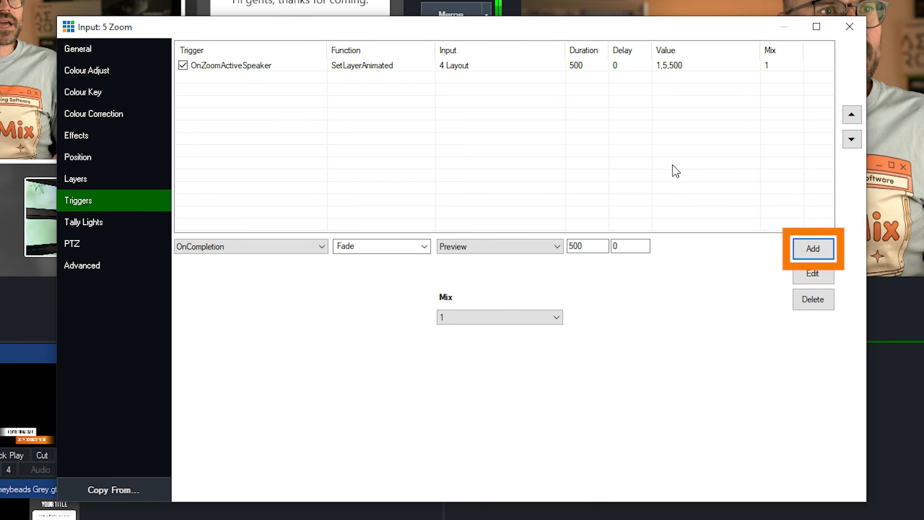
{"action": "left_click", "coordinate": [858, 27]}
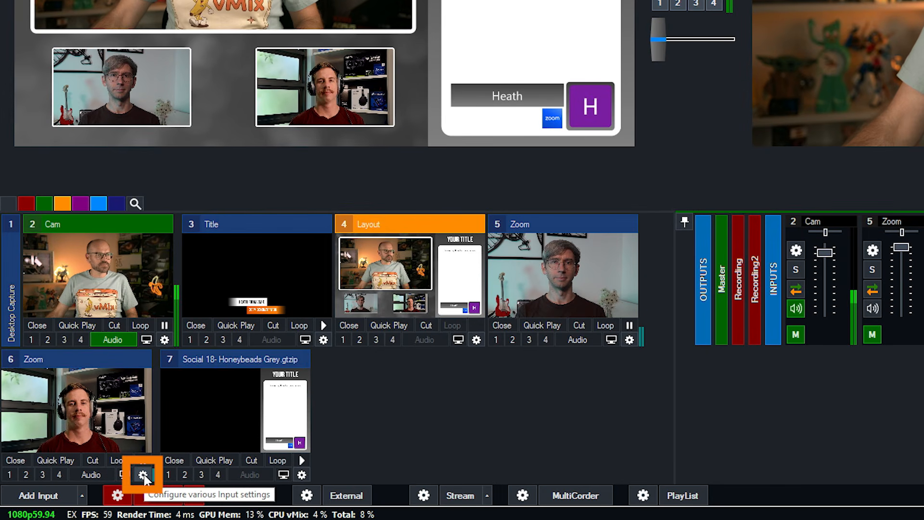
Copy only the triggers from 5 Zoom into the settings of input 6 Zoom
{"action": "left_click", "coordinate": [143, 475]}
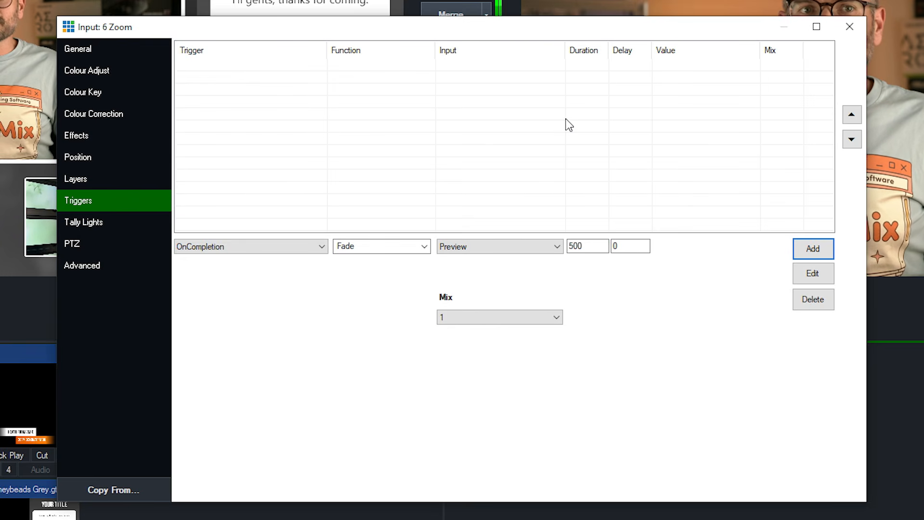
{"action": "left_click", "coordinate": [141, 493]}
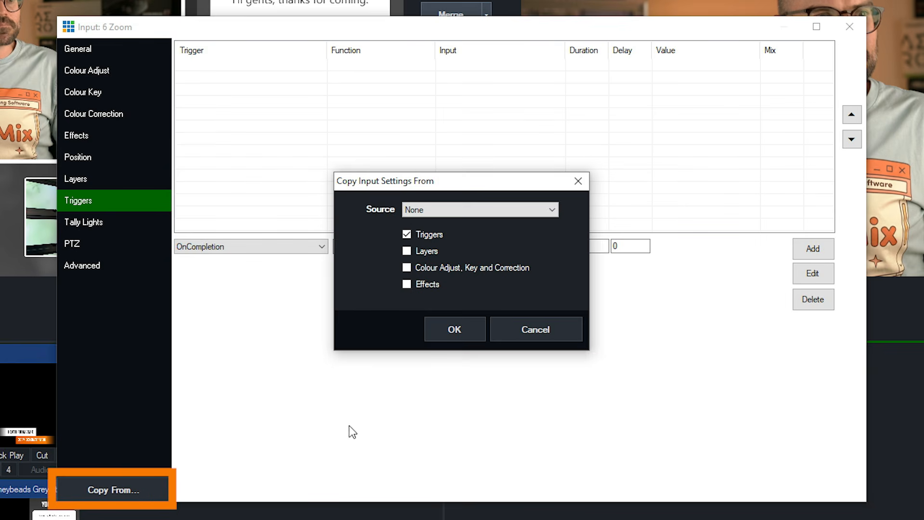
{"action": "left_click", "coordinate": [481, 211]}
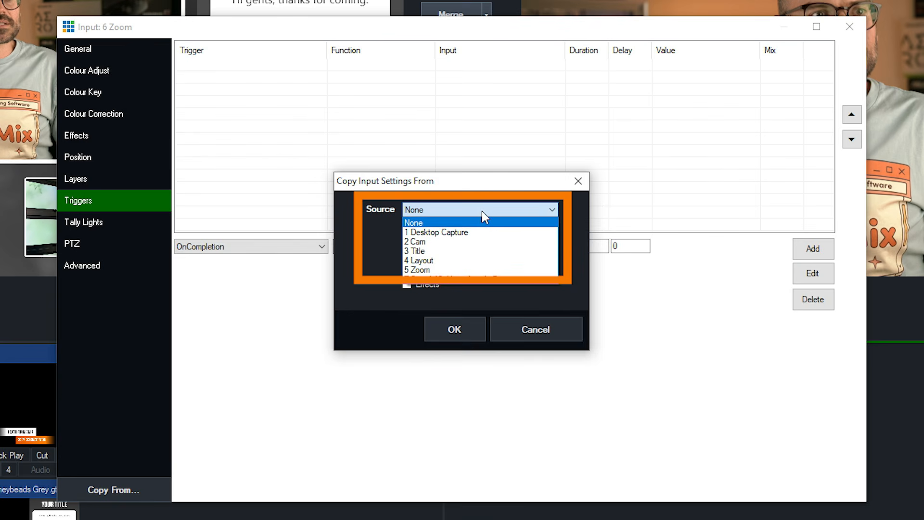
{"action": "left_click", "coordinate": [481, 271]}
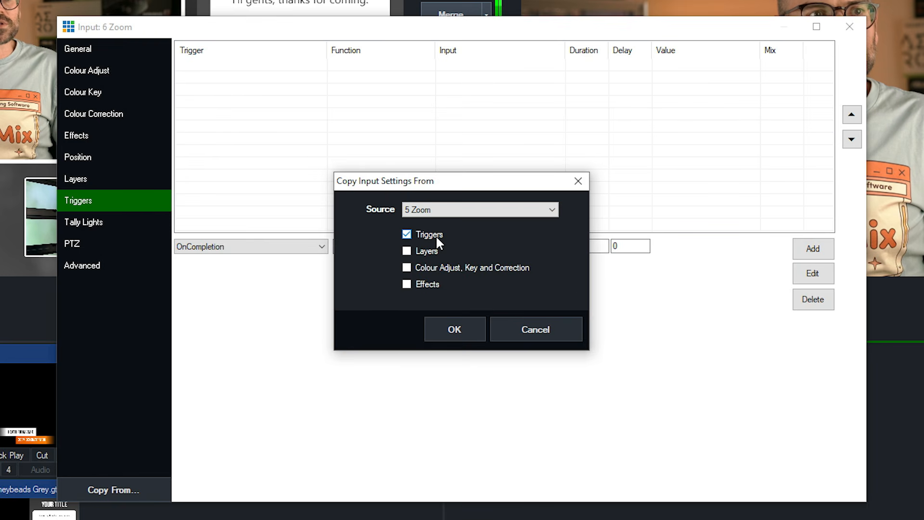
{"action": "left_click", "coordinate": [452, 333]}
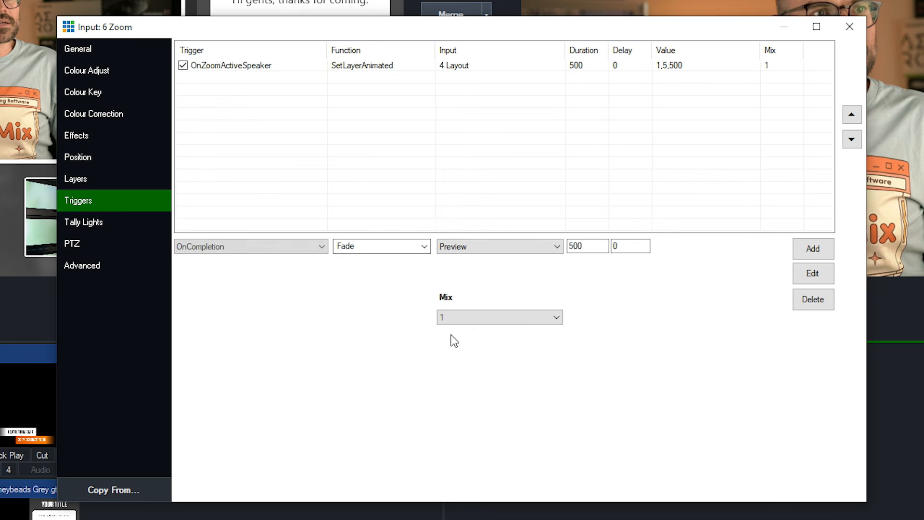
Change the value of 6 Zoom's copied OnZoomActiveSpeaker trigger to 1,6,500 and save the edit
{"action": "left_click", "coordinate": [370, 68]}
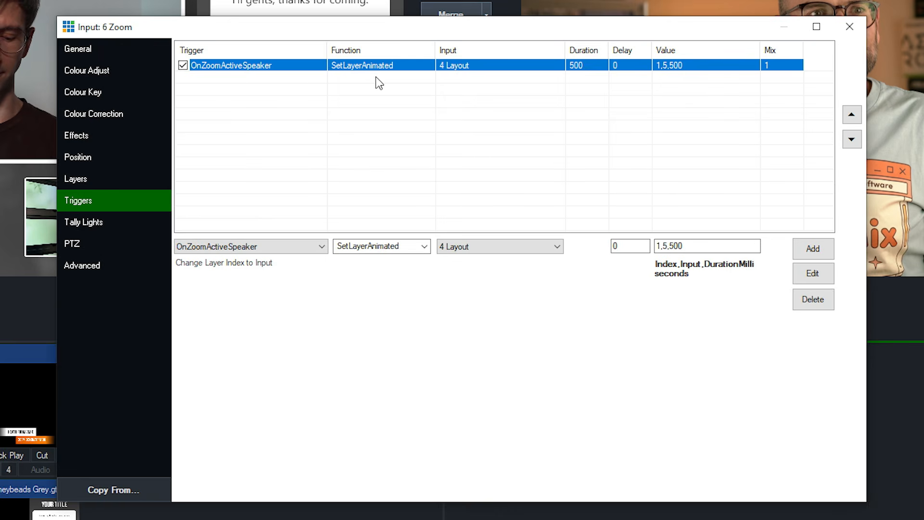
{"action": "left_click", "coordinate": [658, 244]}
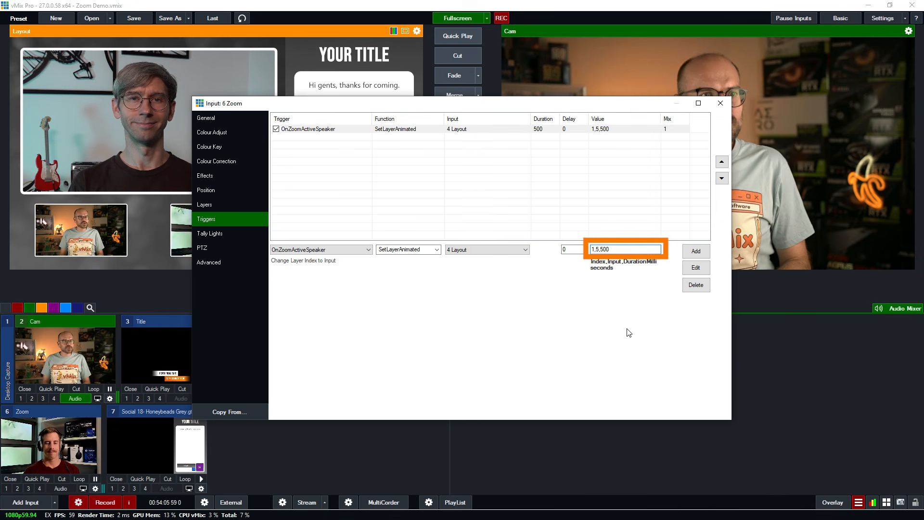
{"action": "key", "text": "BackSpace"}
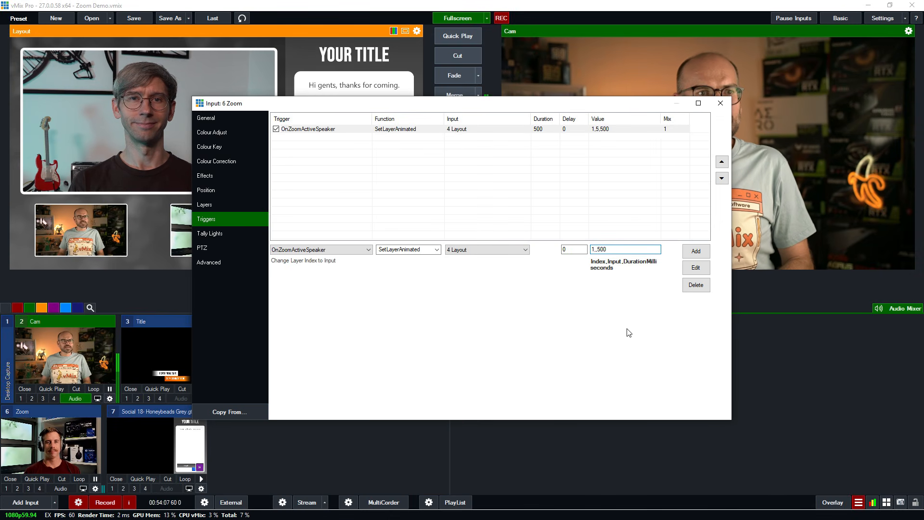
{"action": "type", "text": "6"}
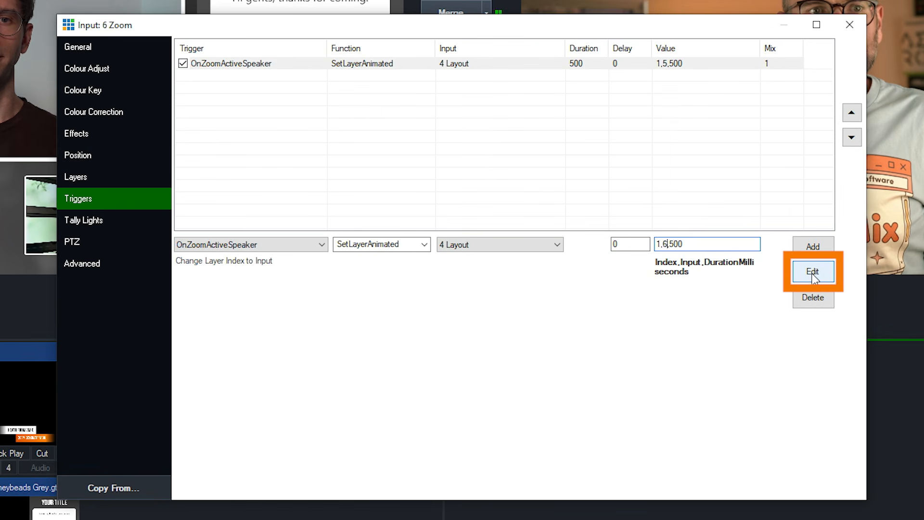
{"action": "left_click", "coordinate": [813, 273]}
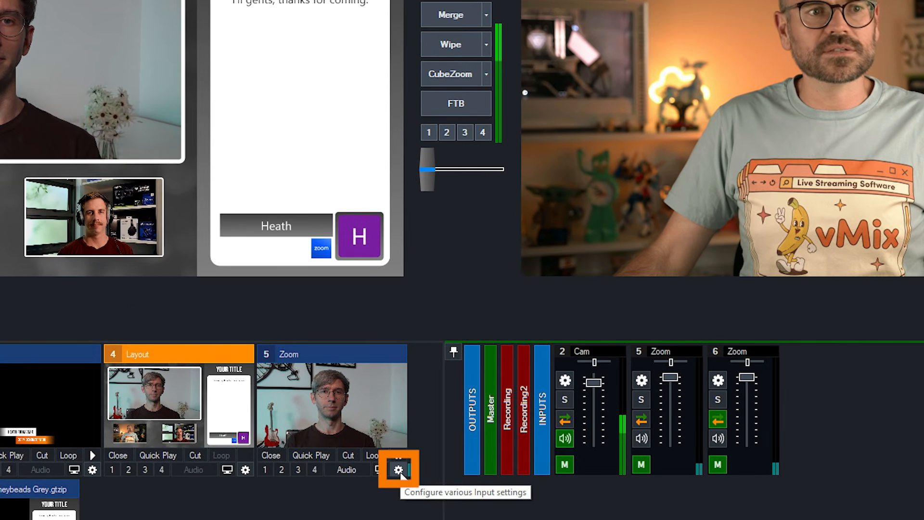
Add an OnZoomActiveSpeakerSelf trigger to 5 Zoom that runs SetLayerAnimated on 4 Layout with value 1,2,500, and close the settings
{"action": "left_click", "coordinate": [399, 471]}
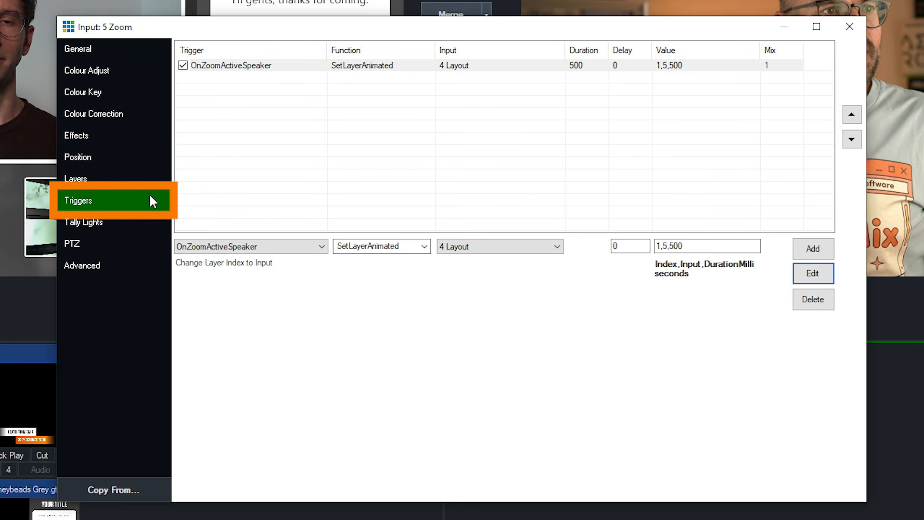
{"action": "left_click", "coordinate": [288, 247]}
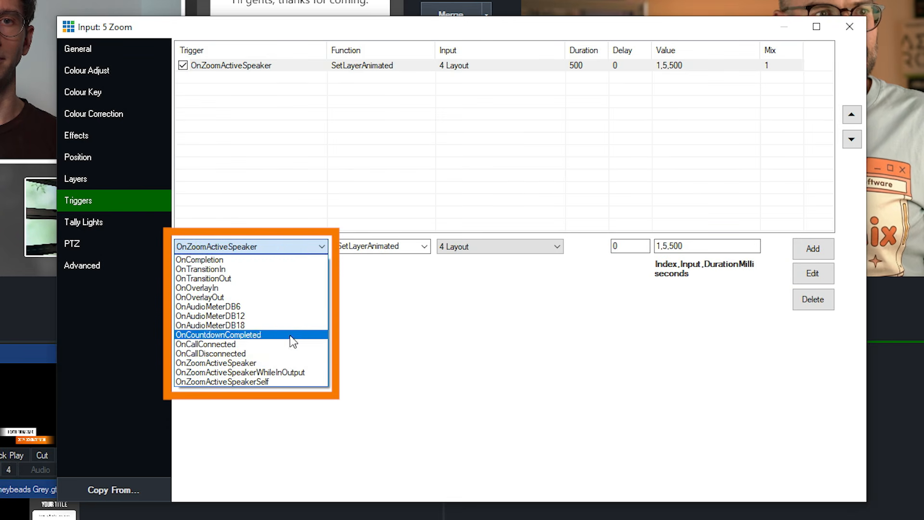
{"action": "left_click", "coordinate": [281, 383]}
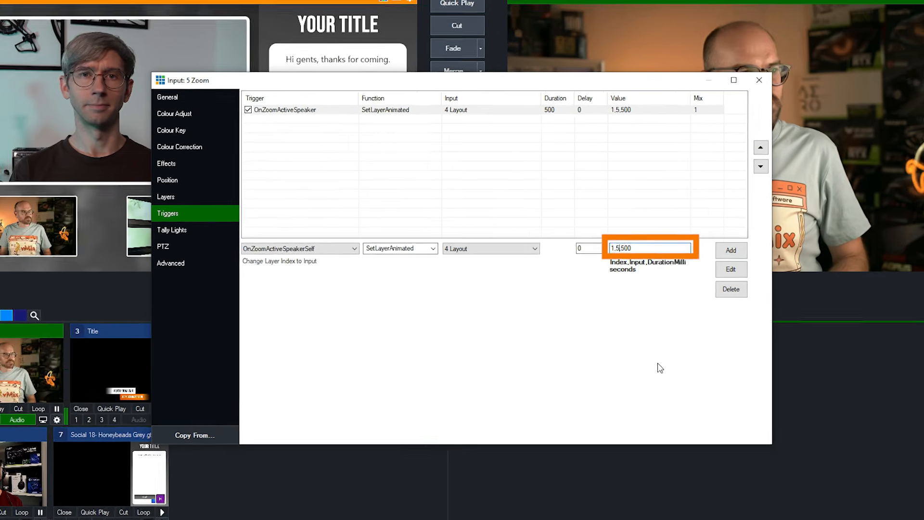
{"action": "key", "text": "BackSpace"}
{"action": "type", "text": "2"}
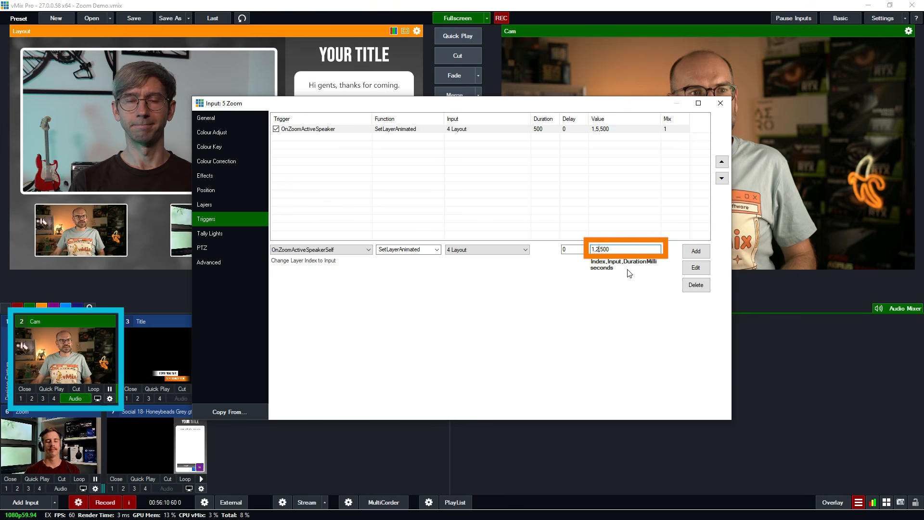
{"action": "left_click", "coordinate": [701, 253]}
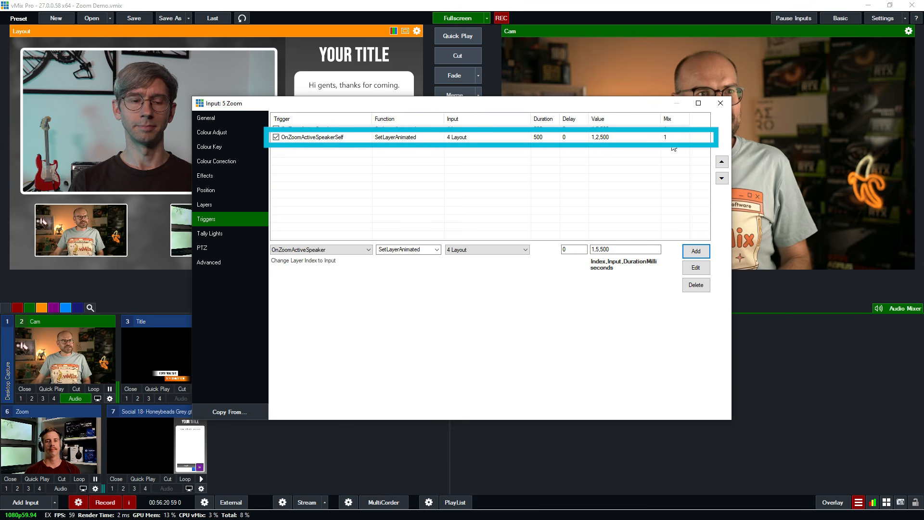
{"action": "left_click", "coordinate": [721, 103]}
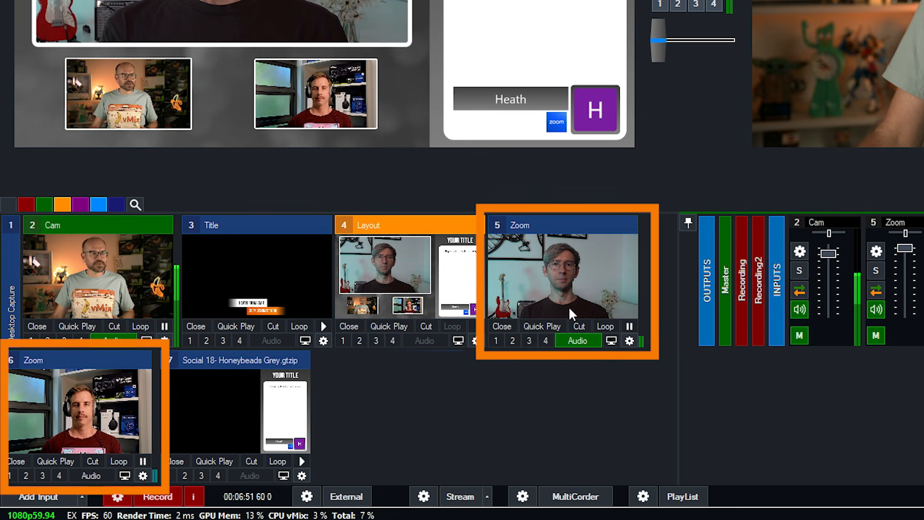
Turn on the audio of input 6 Zoom
{"action": "left_click", "coordinate": [90, 474]}
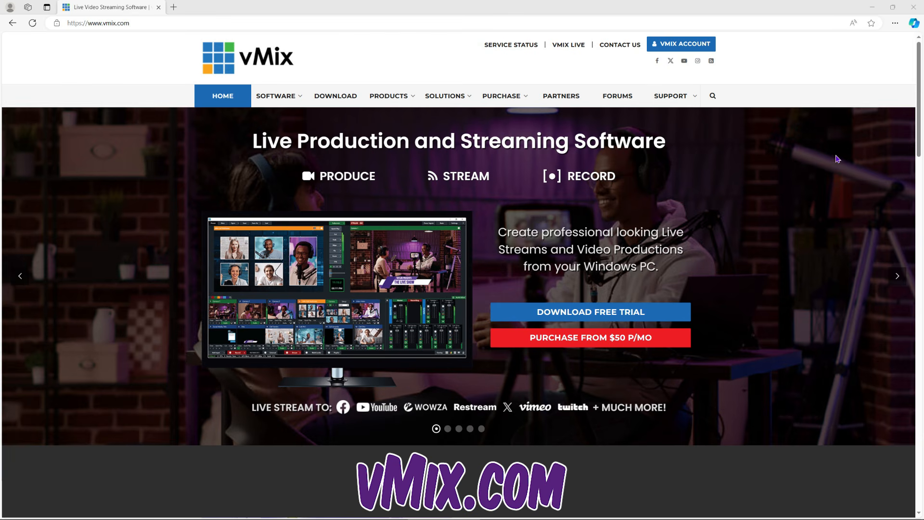
In the browser, open the Zoom chapter of the documentation on vmix.com and follow it to the Getting Started page
{"action": "mouse_move", "coordinate": [691, 103]}
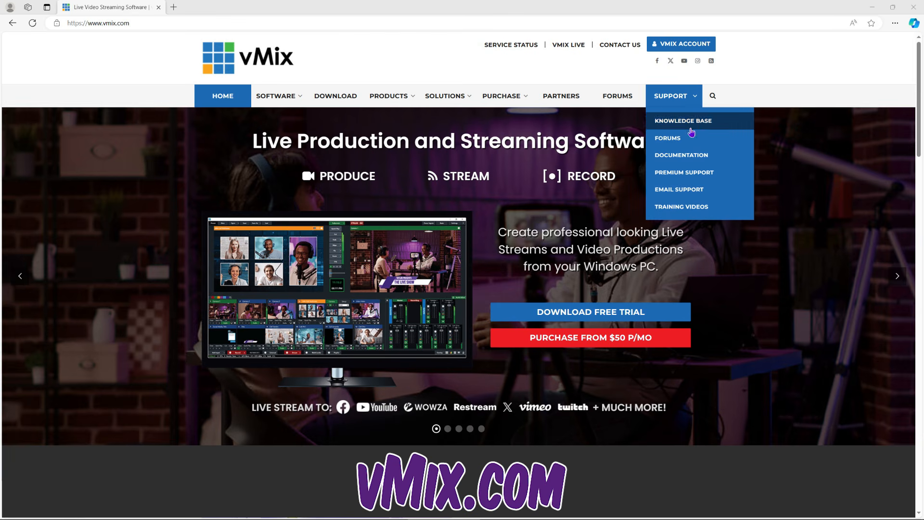
{"action": "left_click", "coordinate": [687, 155]}
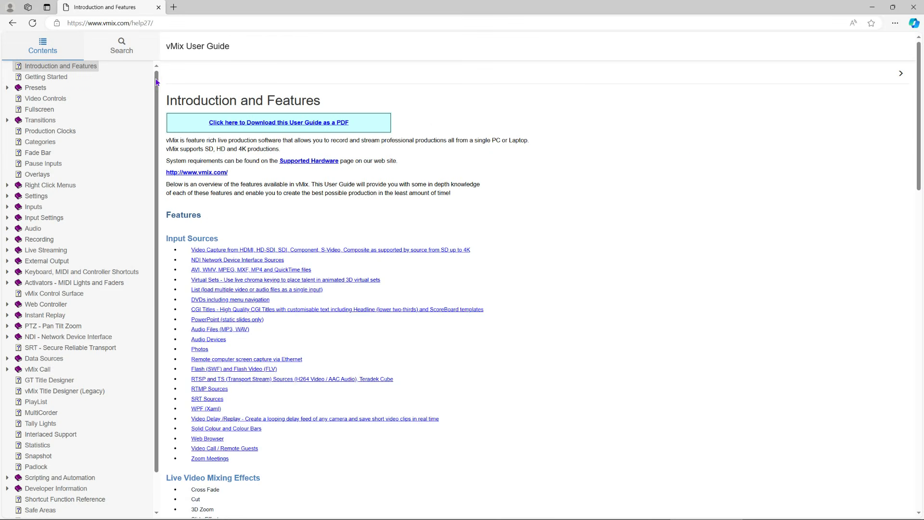
{"action": "scroll", "coordinate": [159, 82], "scroll_direction": "down", "scroll_amount": 1}
{"action": "left_click", "coordinate": [43, 513]}
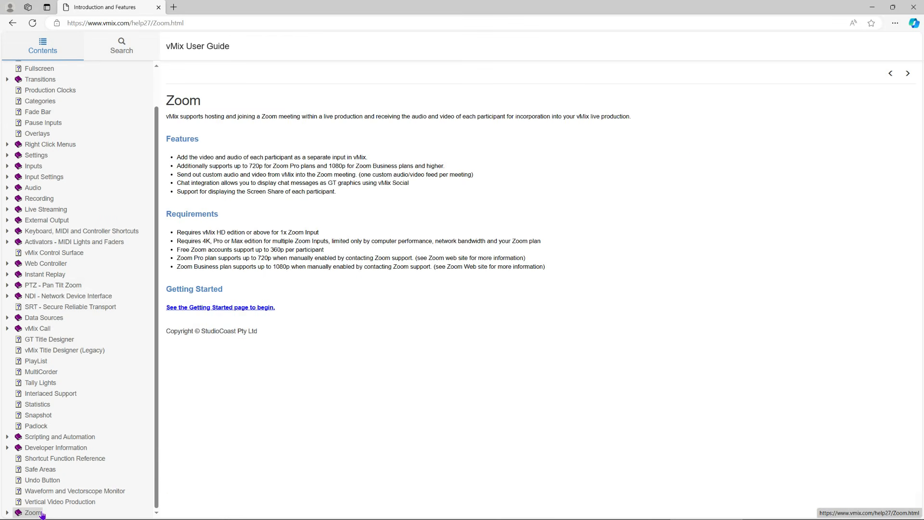
{"action": "left_click", "coordinate": [231, 308]}
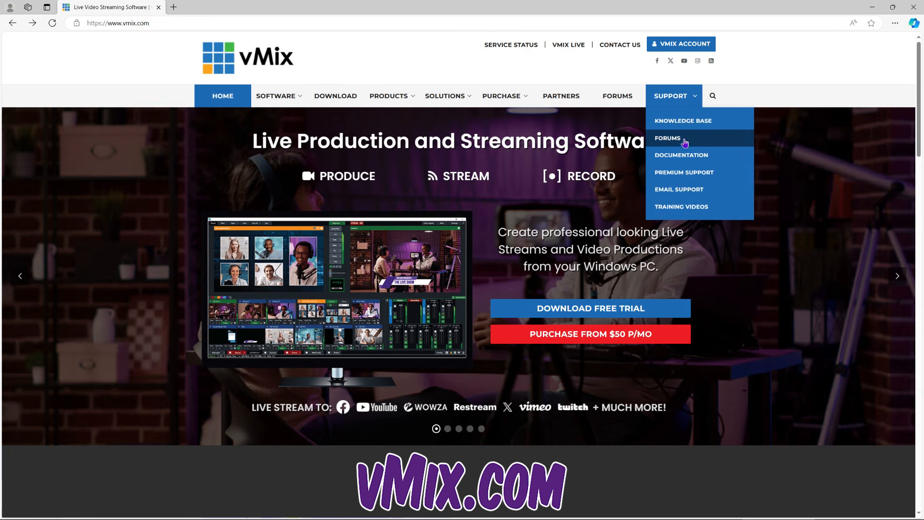
Open the email support contact page on the vMix website
{"action": "left_click", "coordinate": [687, 192]}
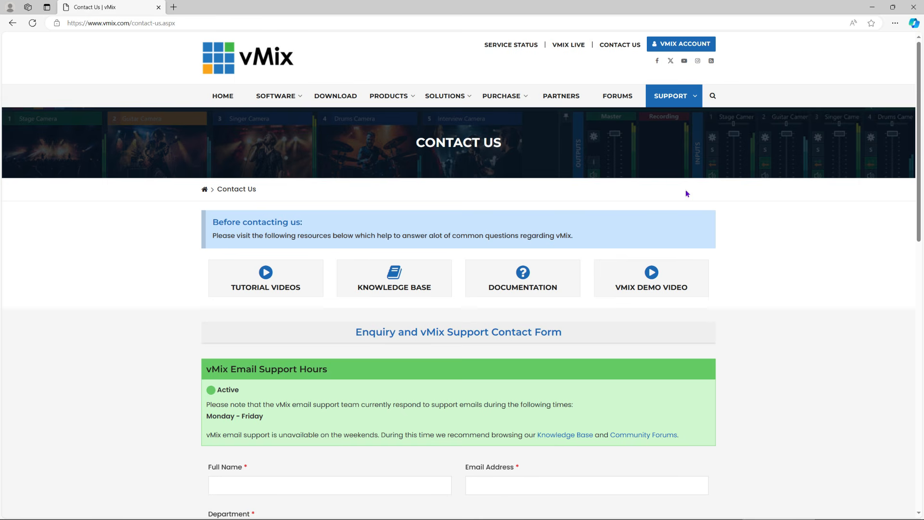